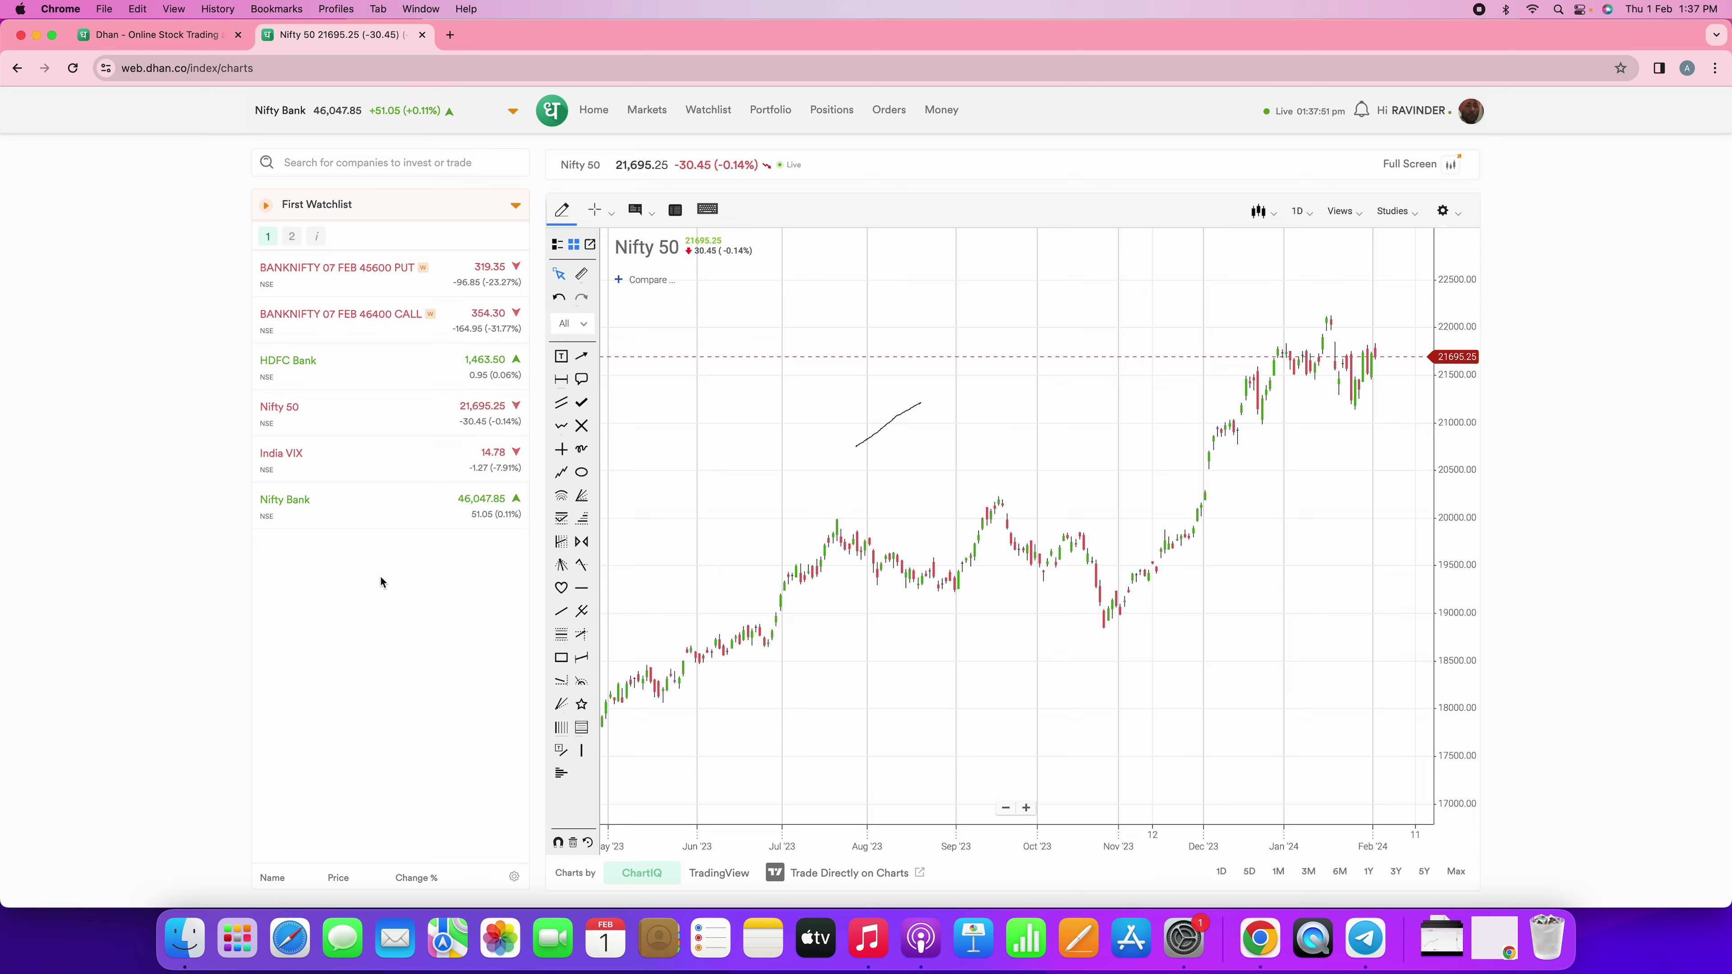
Create a new order basket named "abc" among the basket orders
click(890, 112)
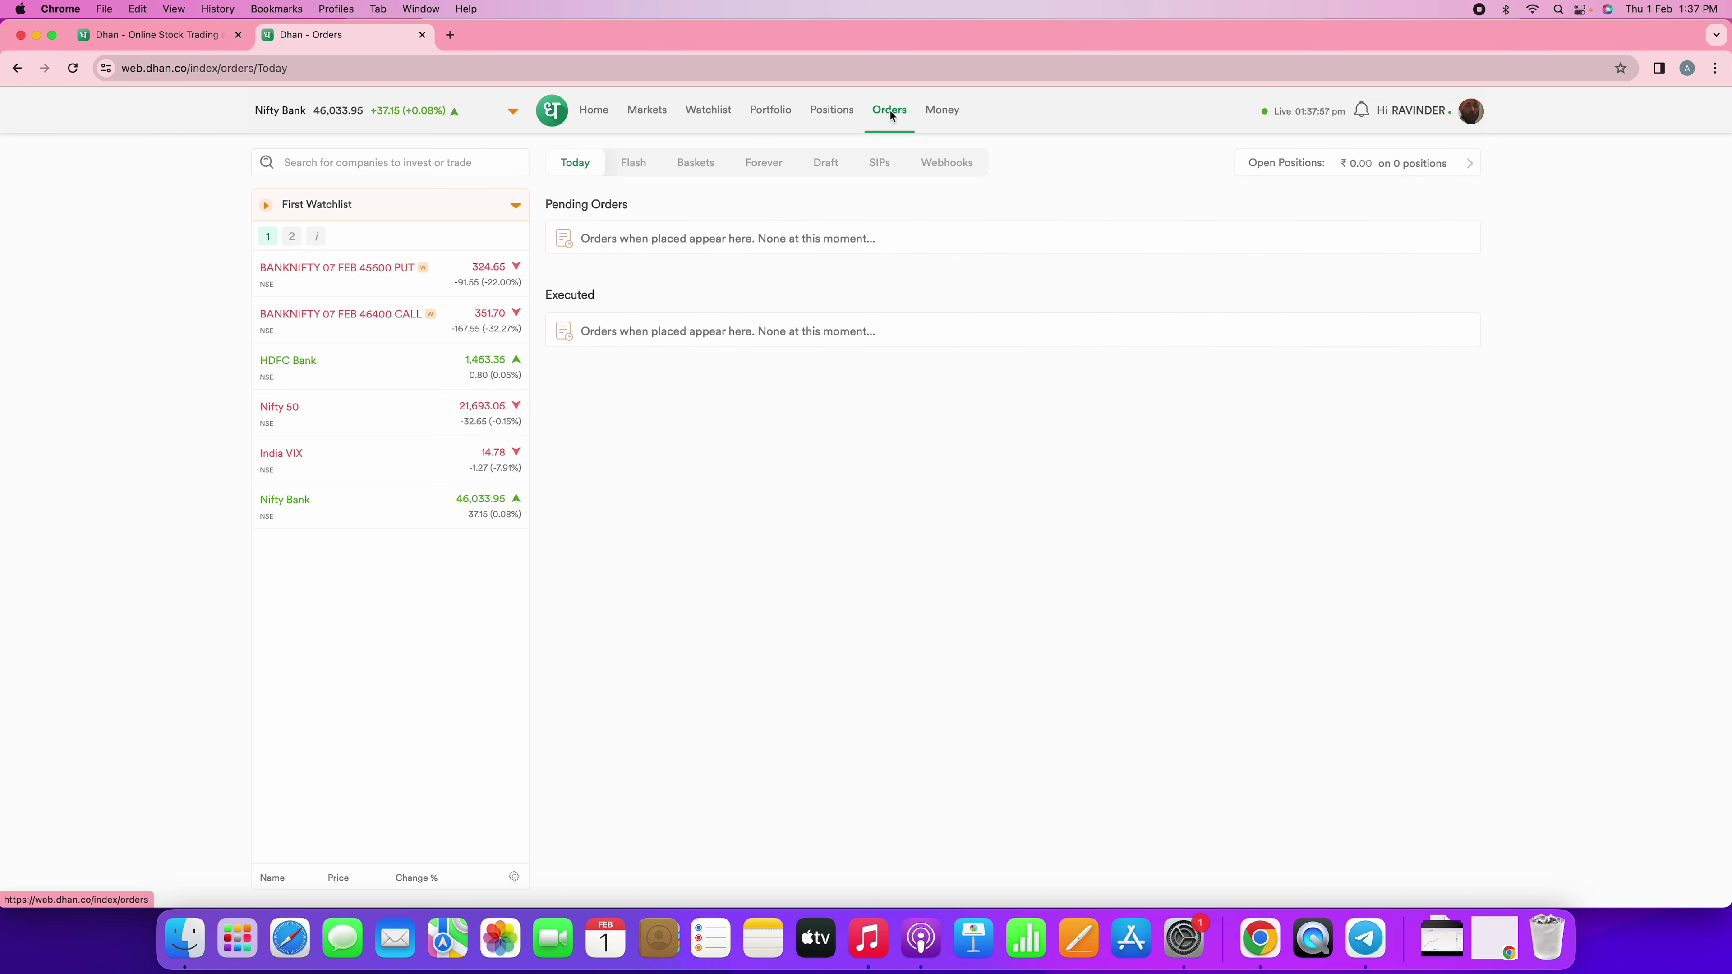
click(699, 173)
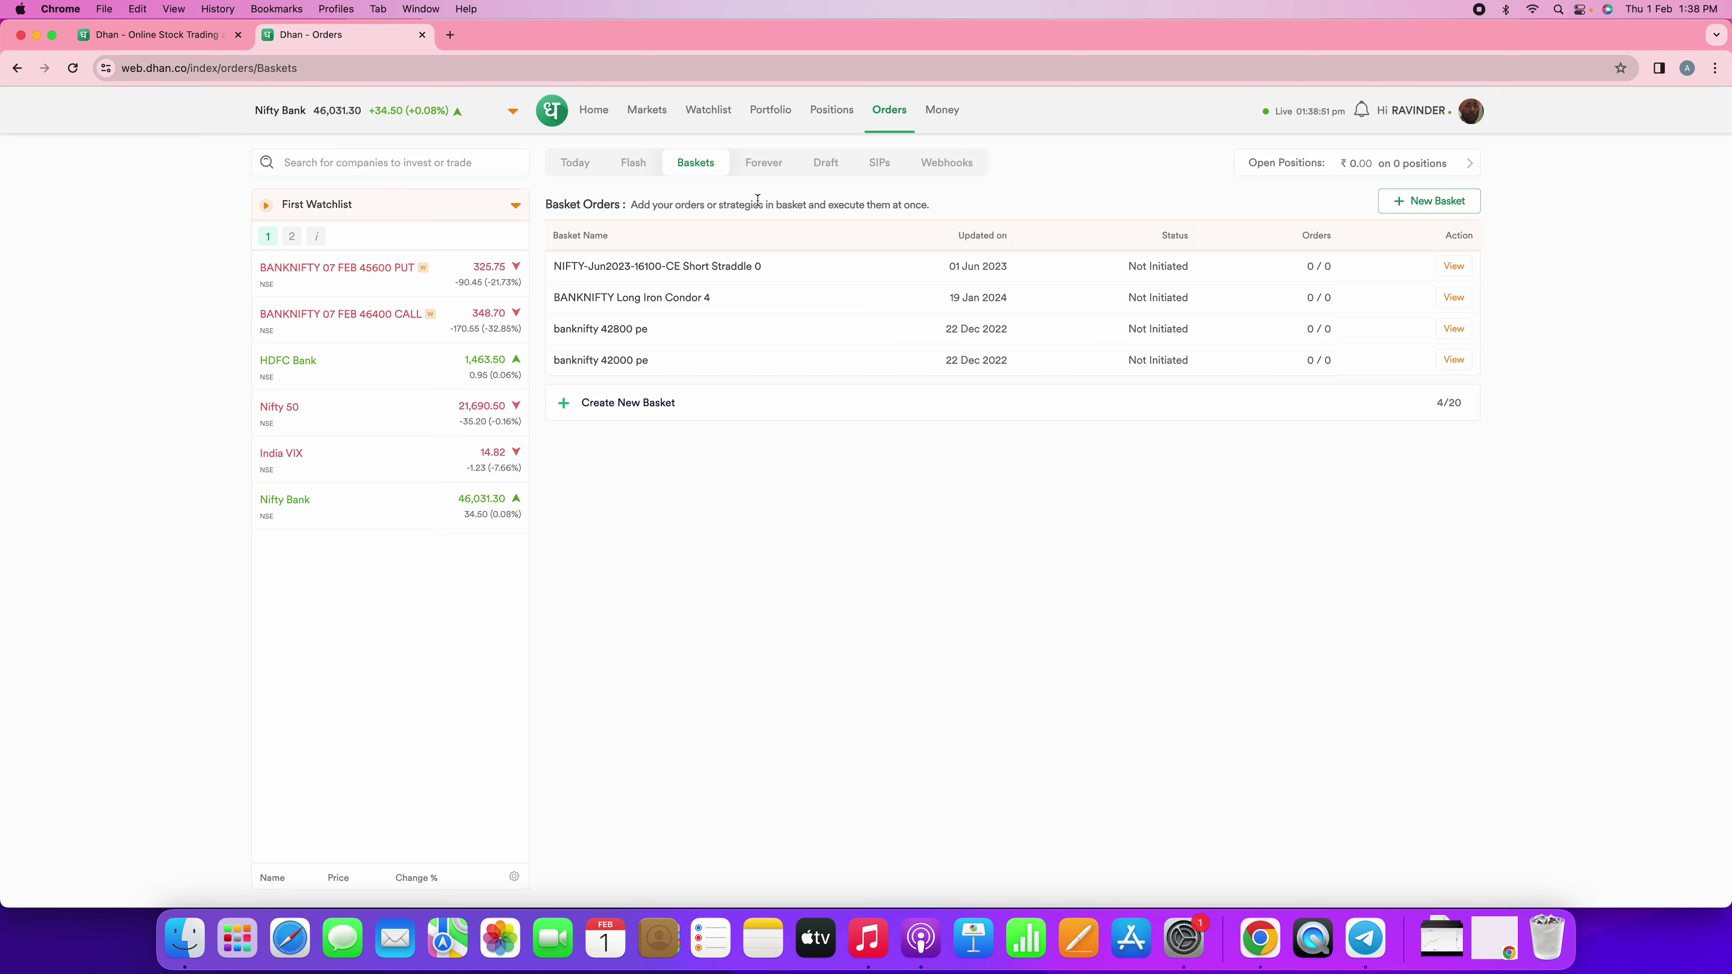
click(602, 403)
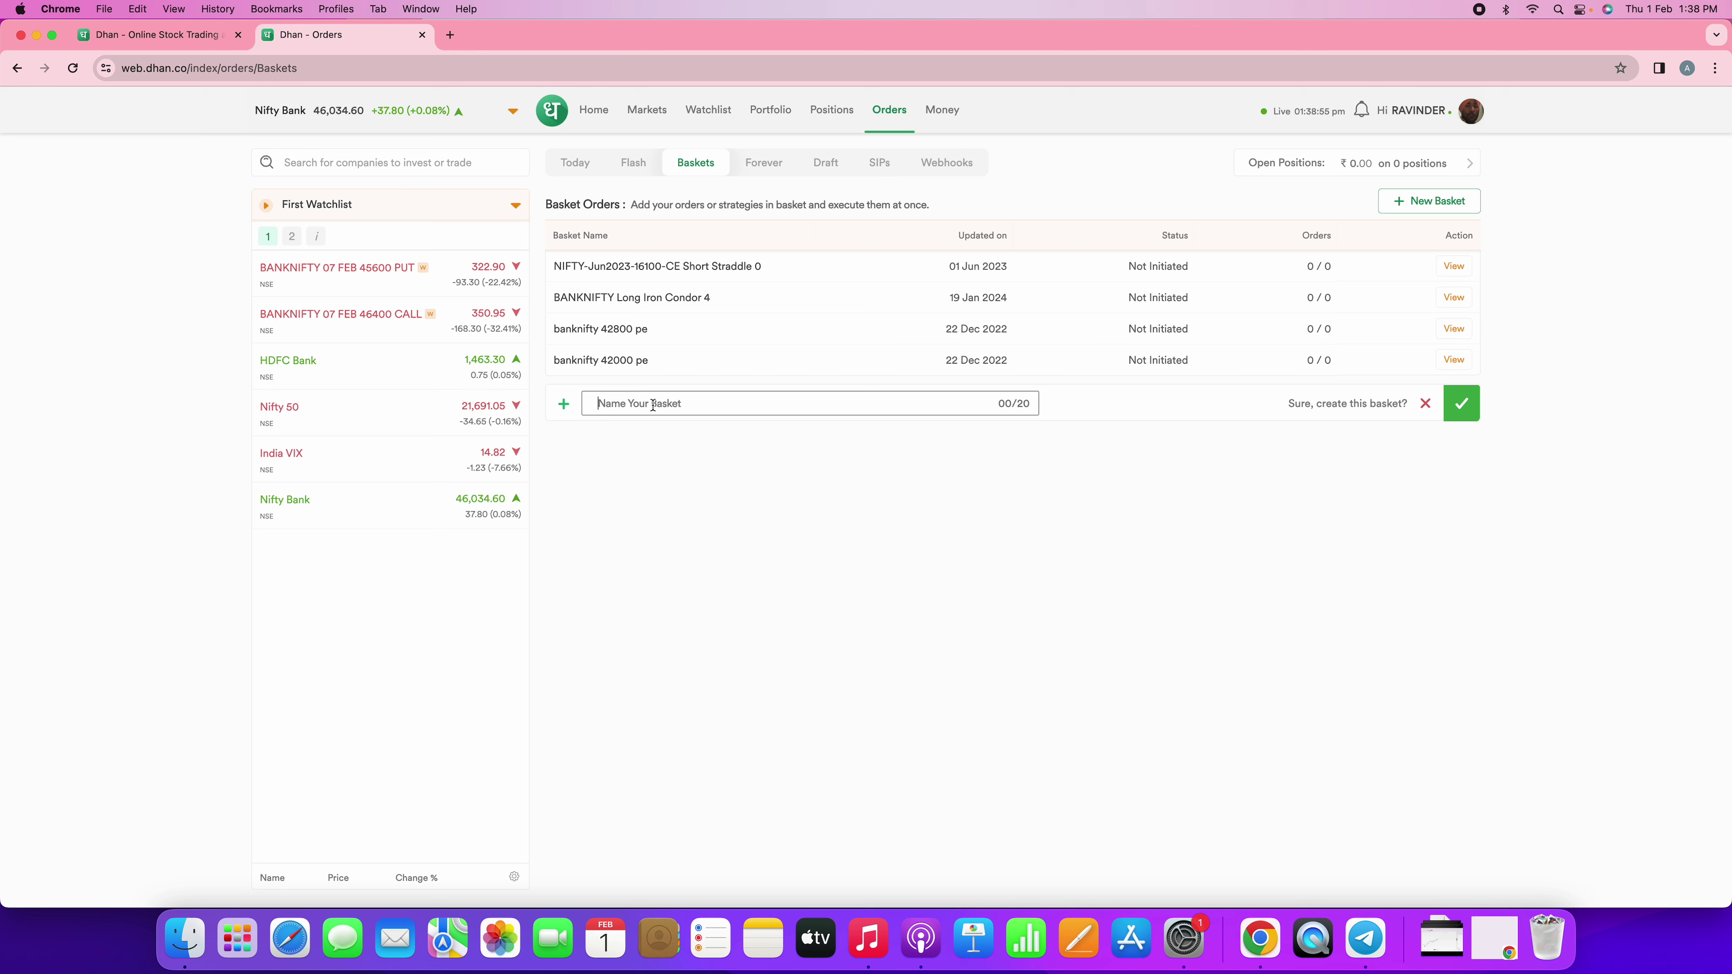
text(abc)
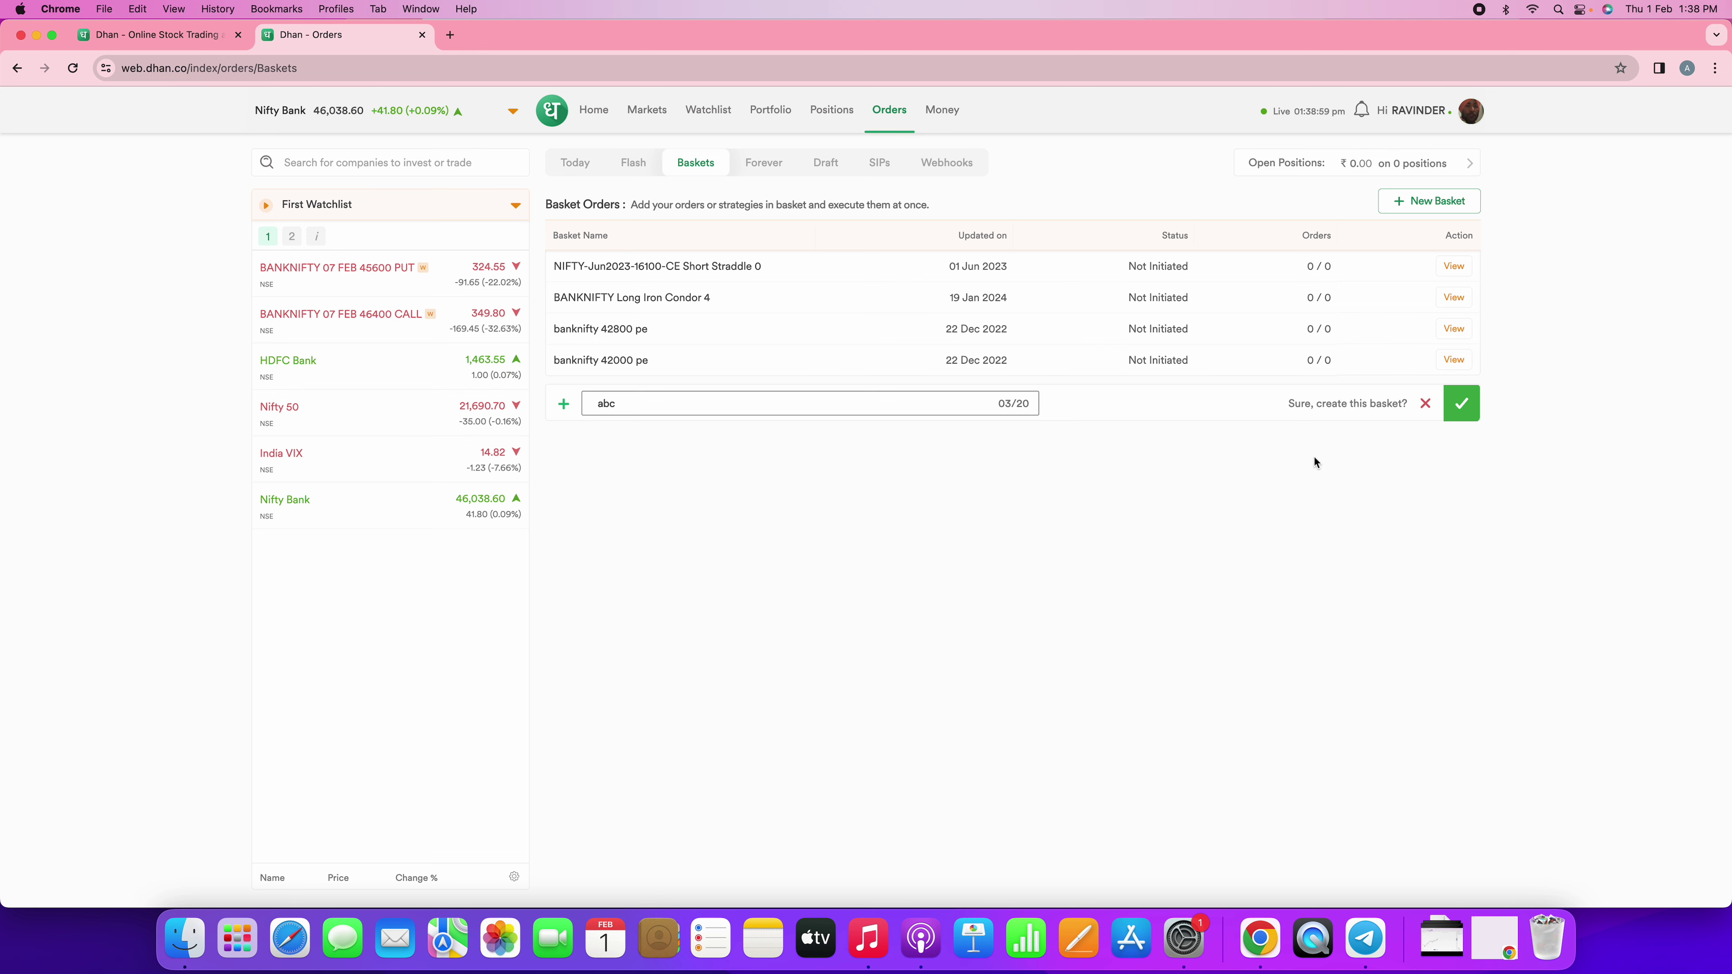
click(1478, 408)
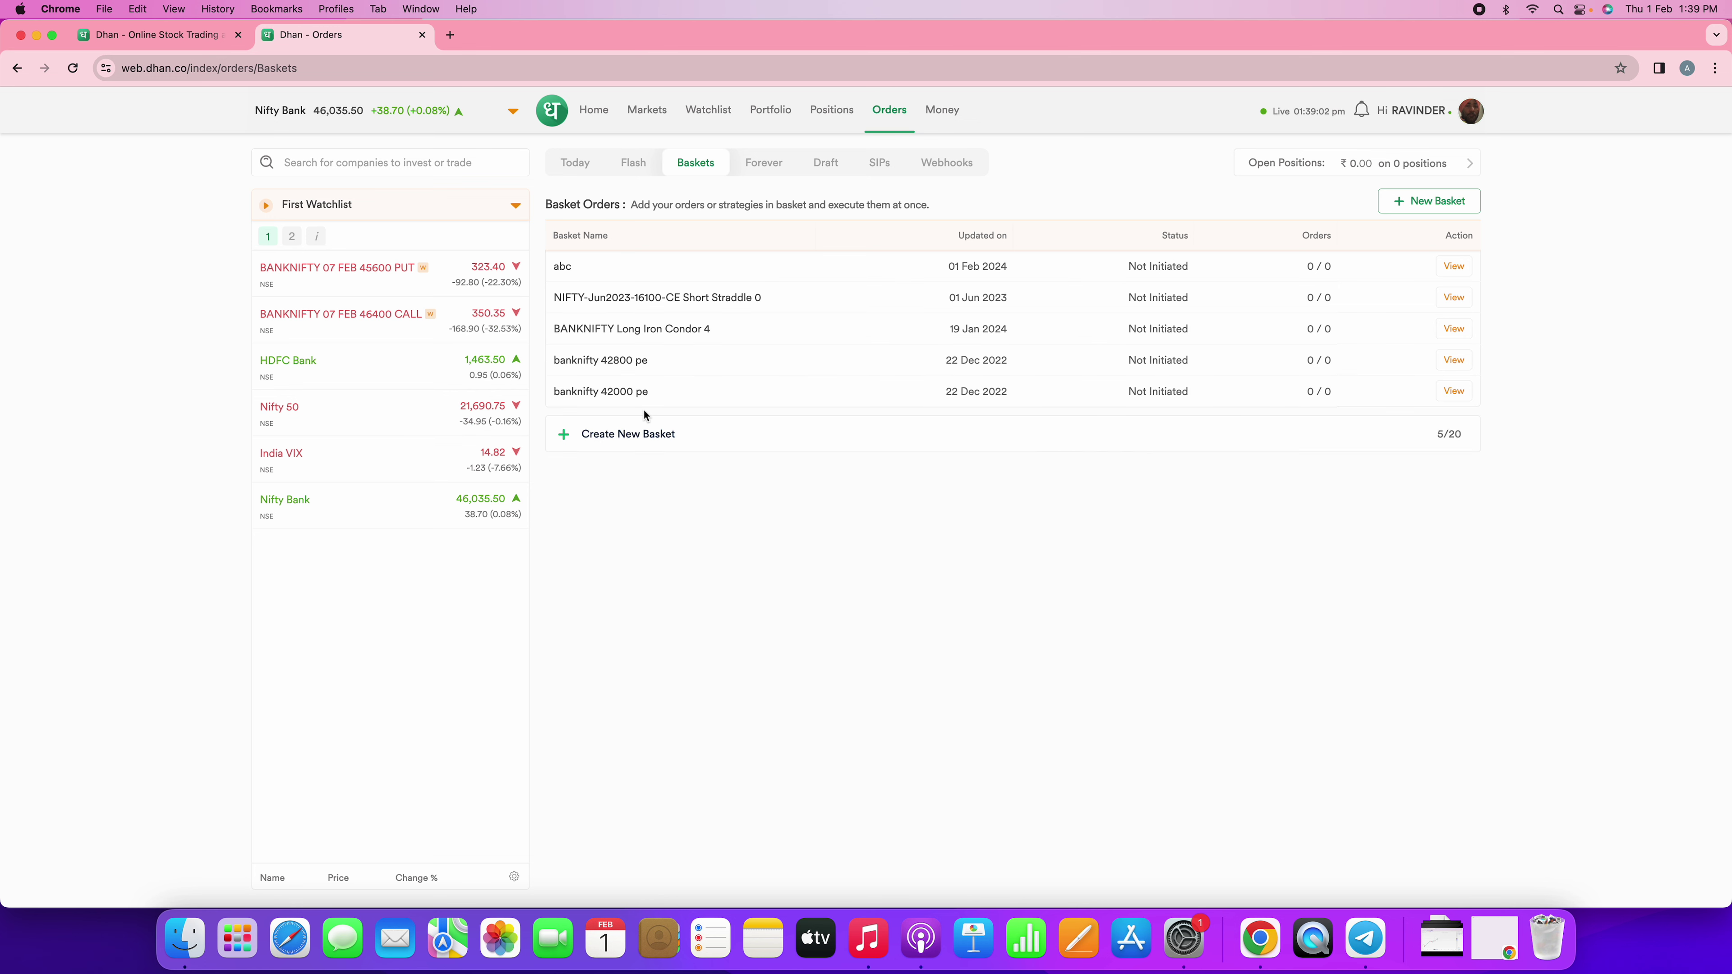
Add a one-lot Normal market sell order for BANKNIFTY 07 FEB 46400 CALL to the abc basket
click(567, 267)
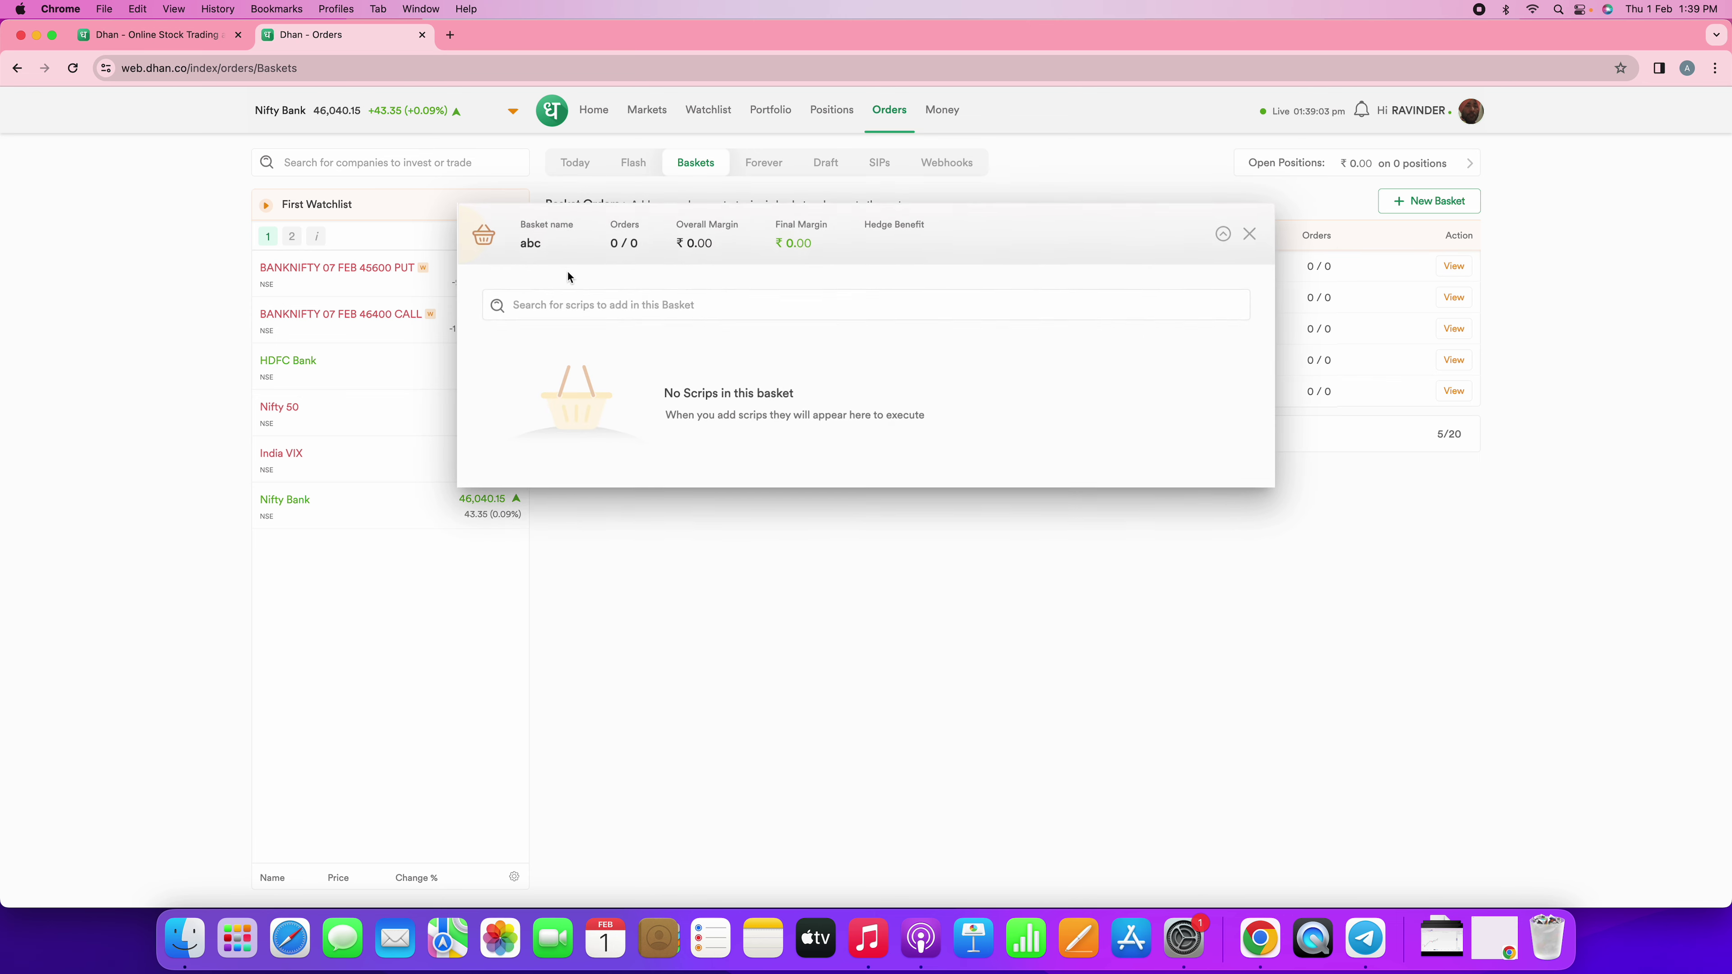
click(571, 308)
text(4)
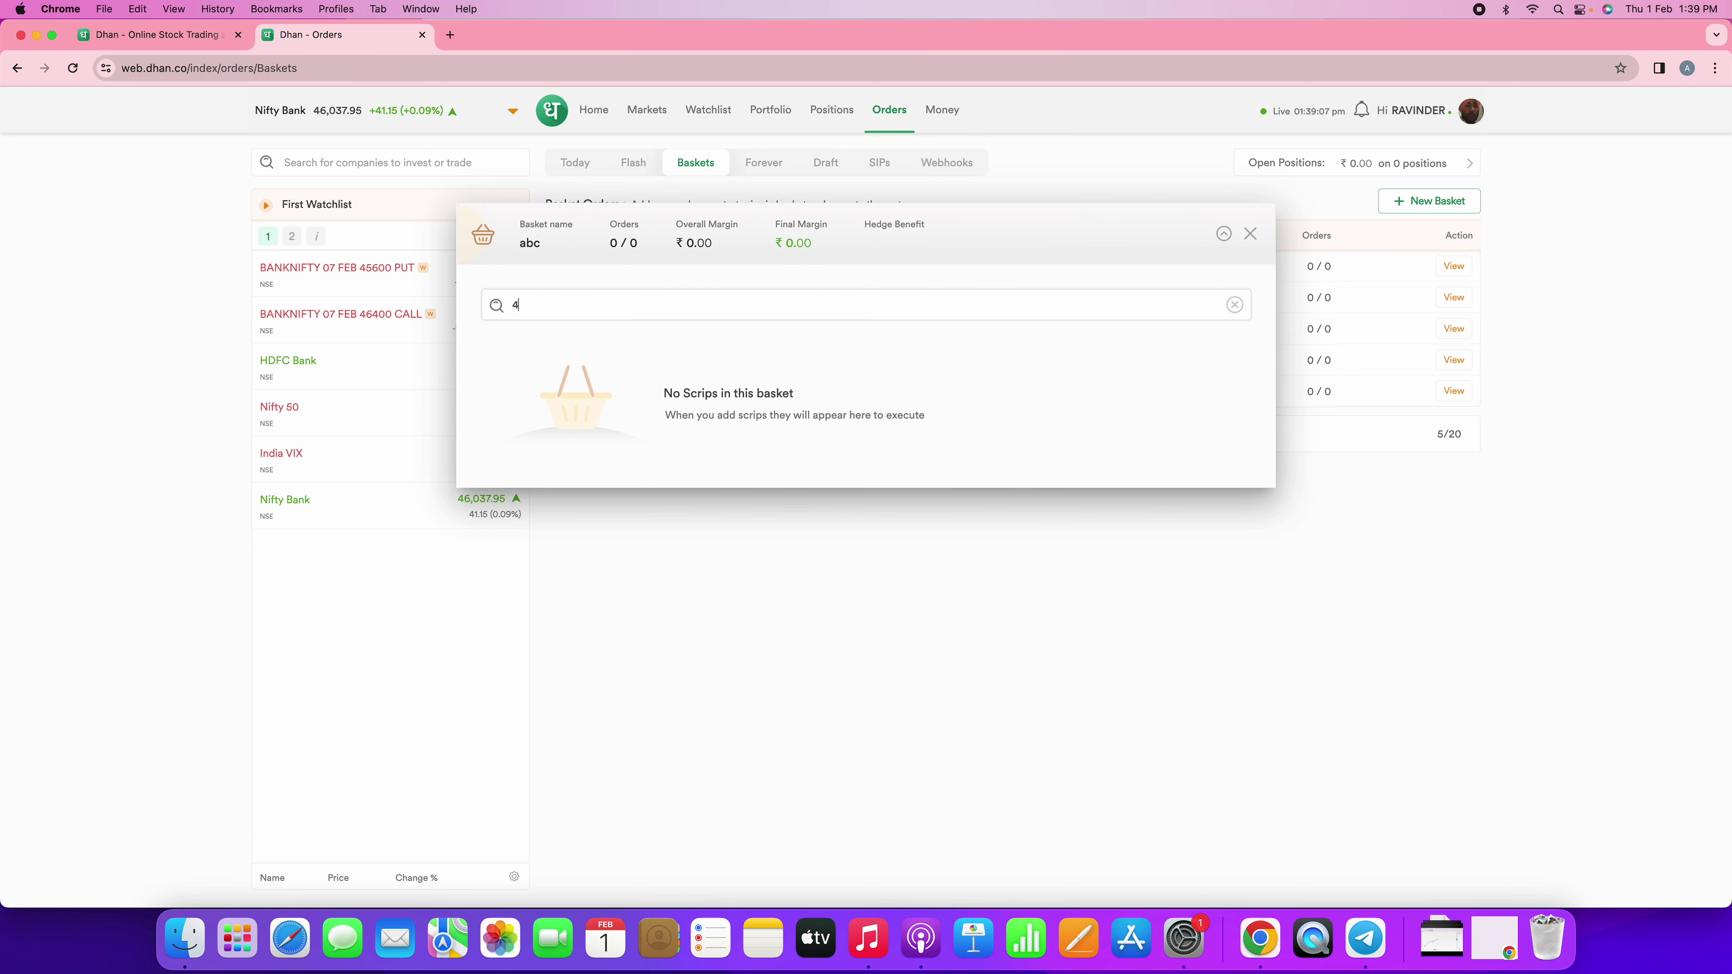
text(6400)
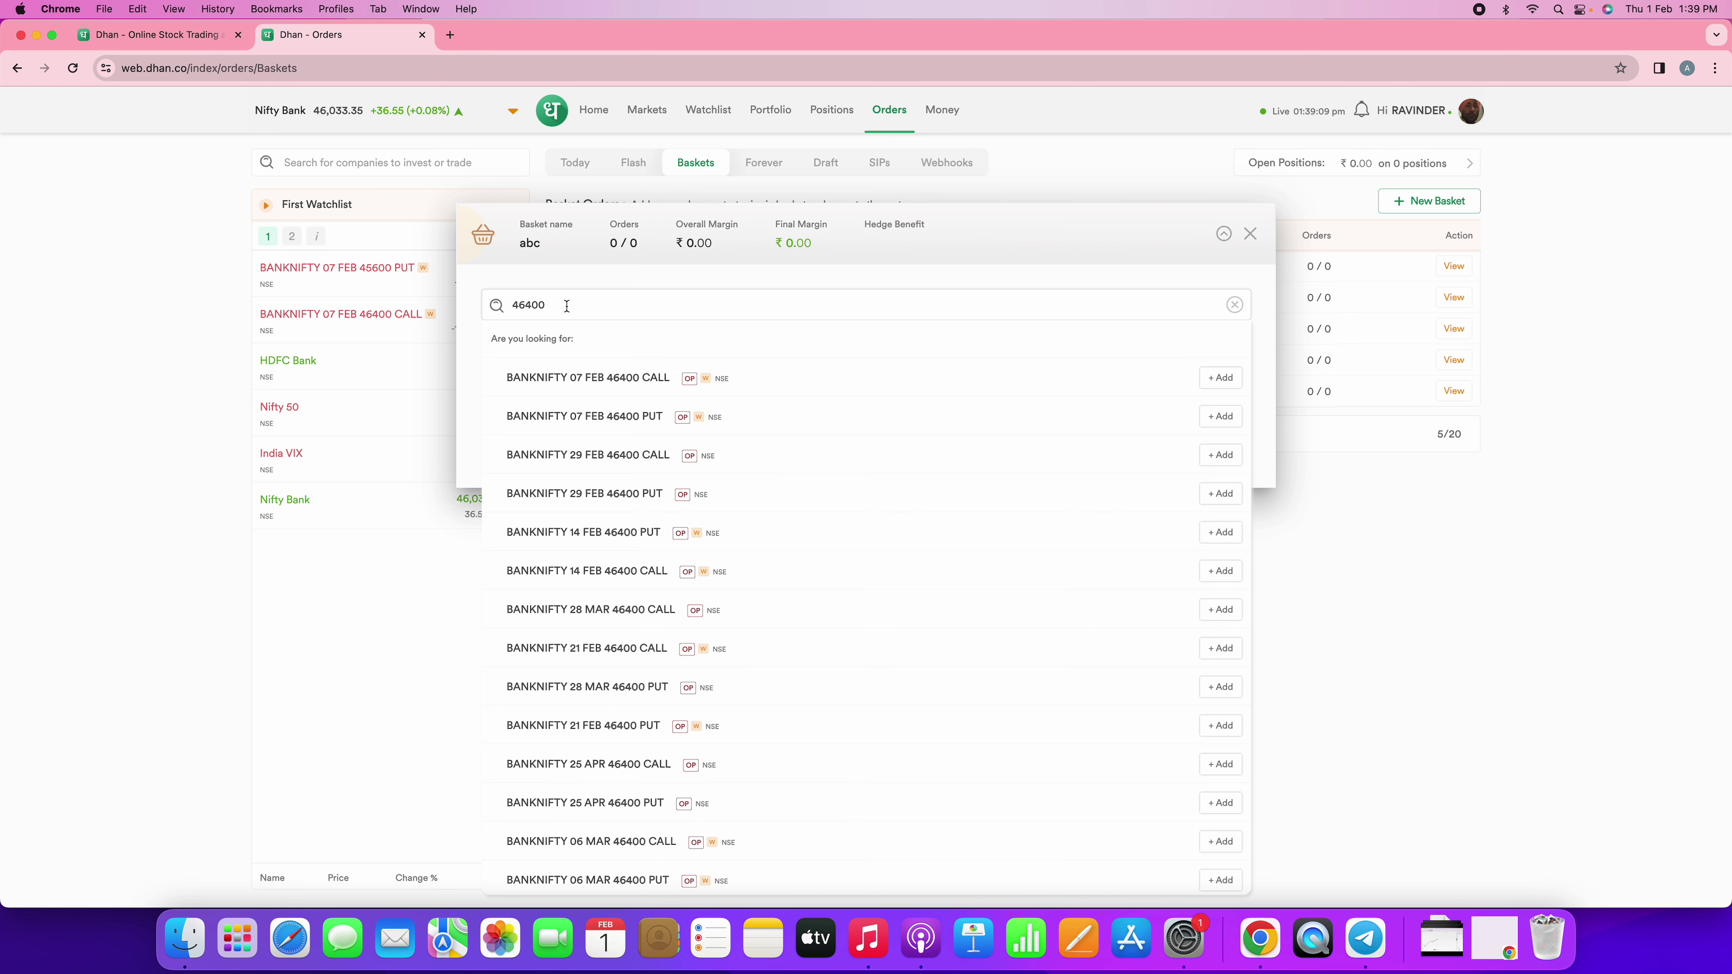
click(1215, 378)
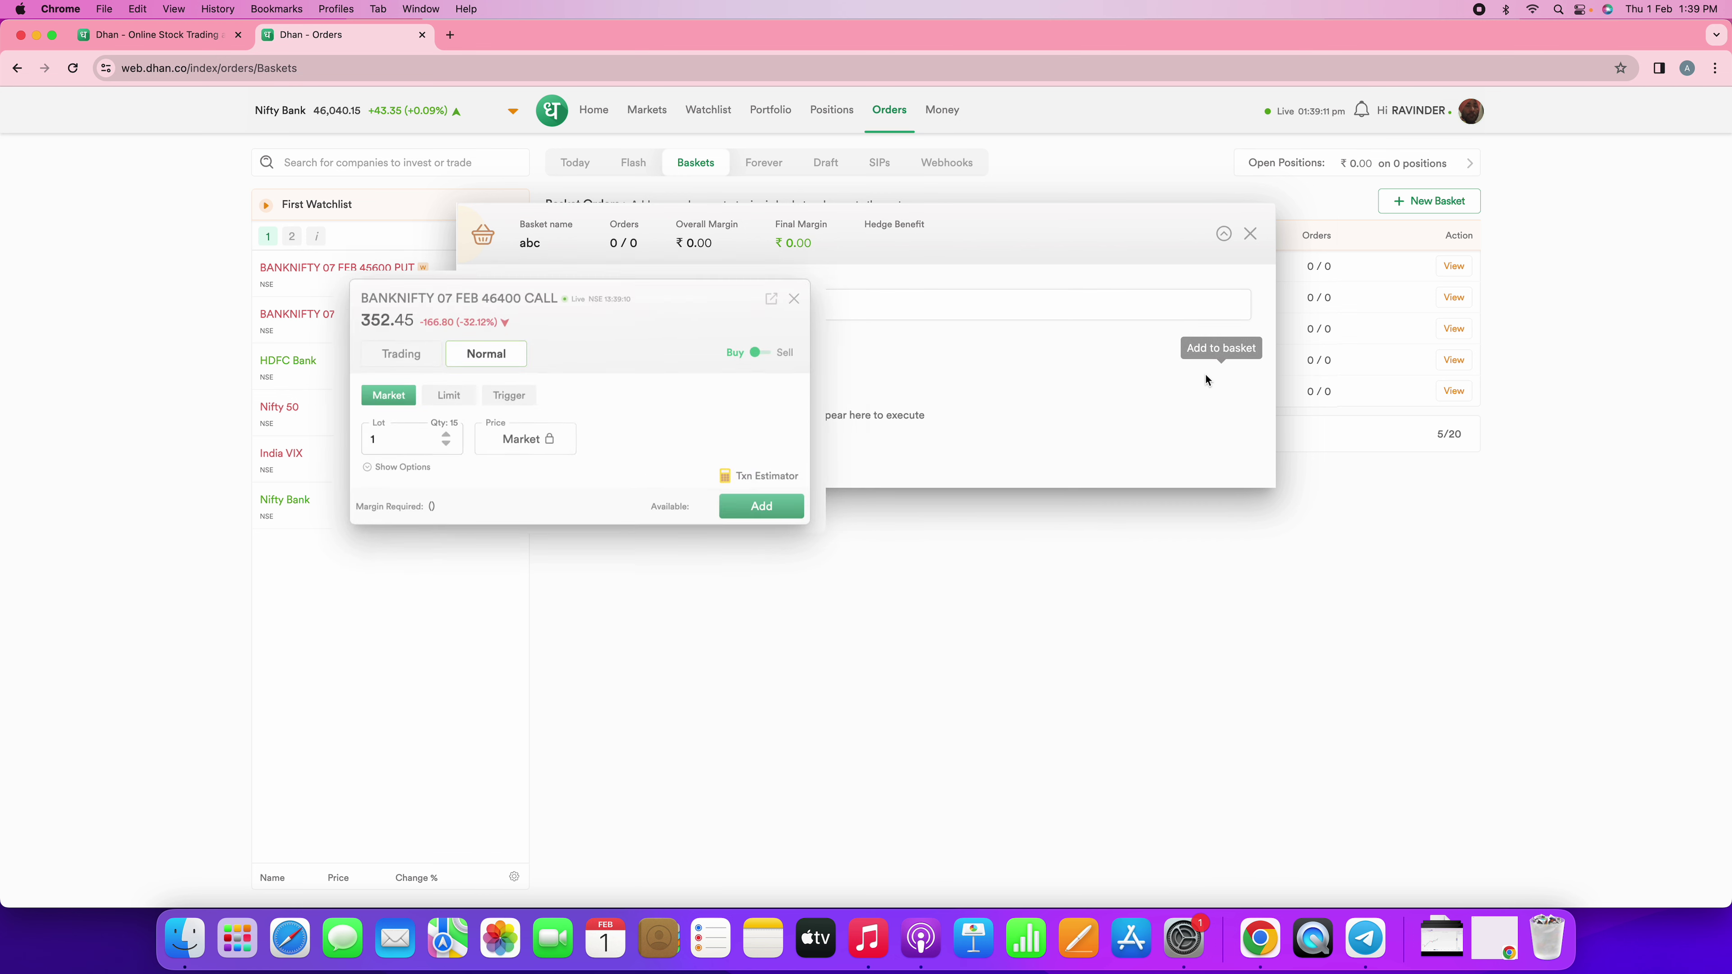
click(775, 350)
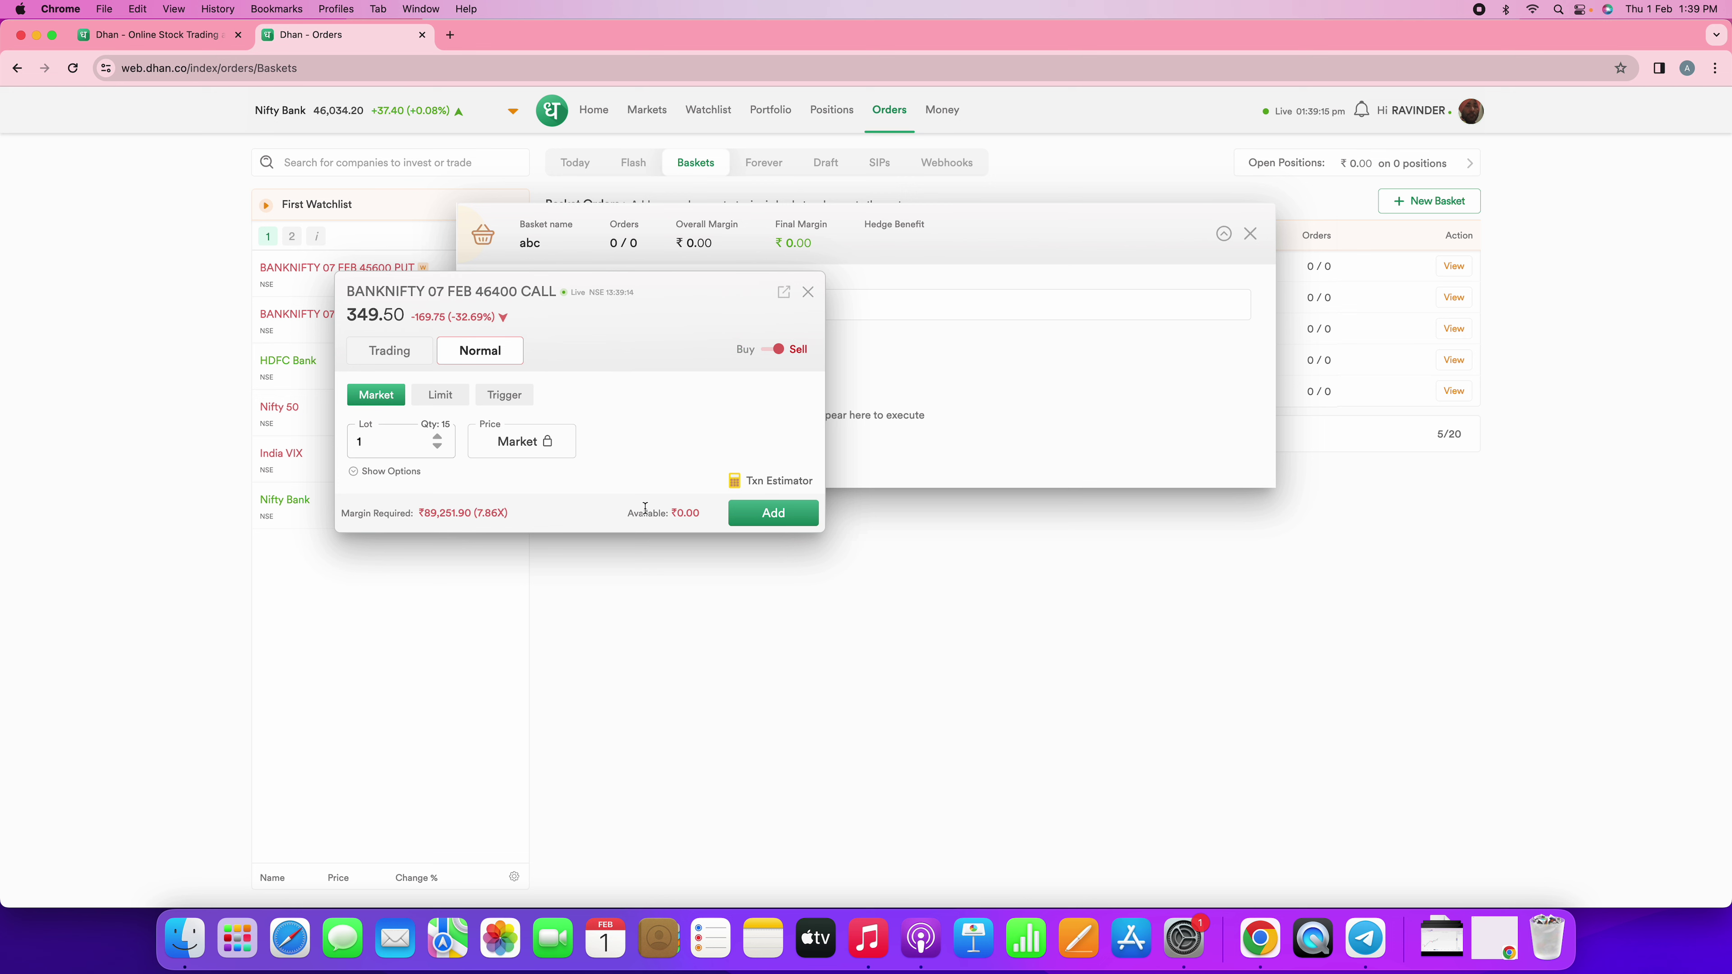
click(747, 517)
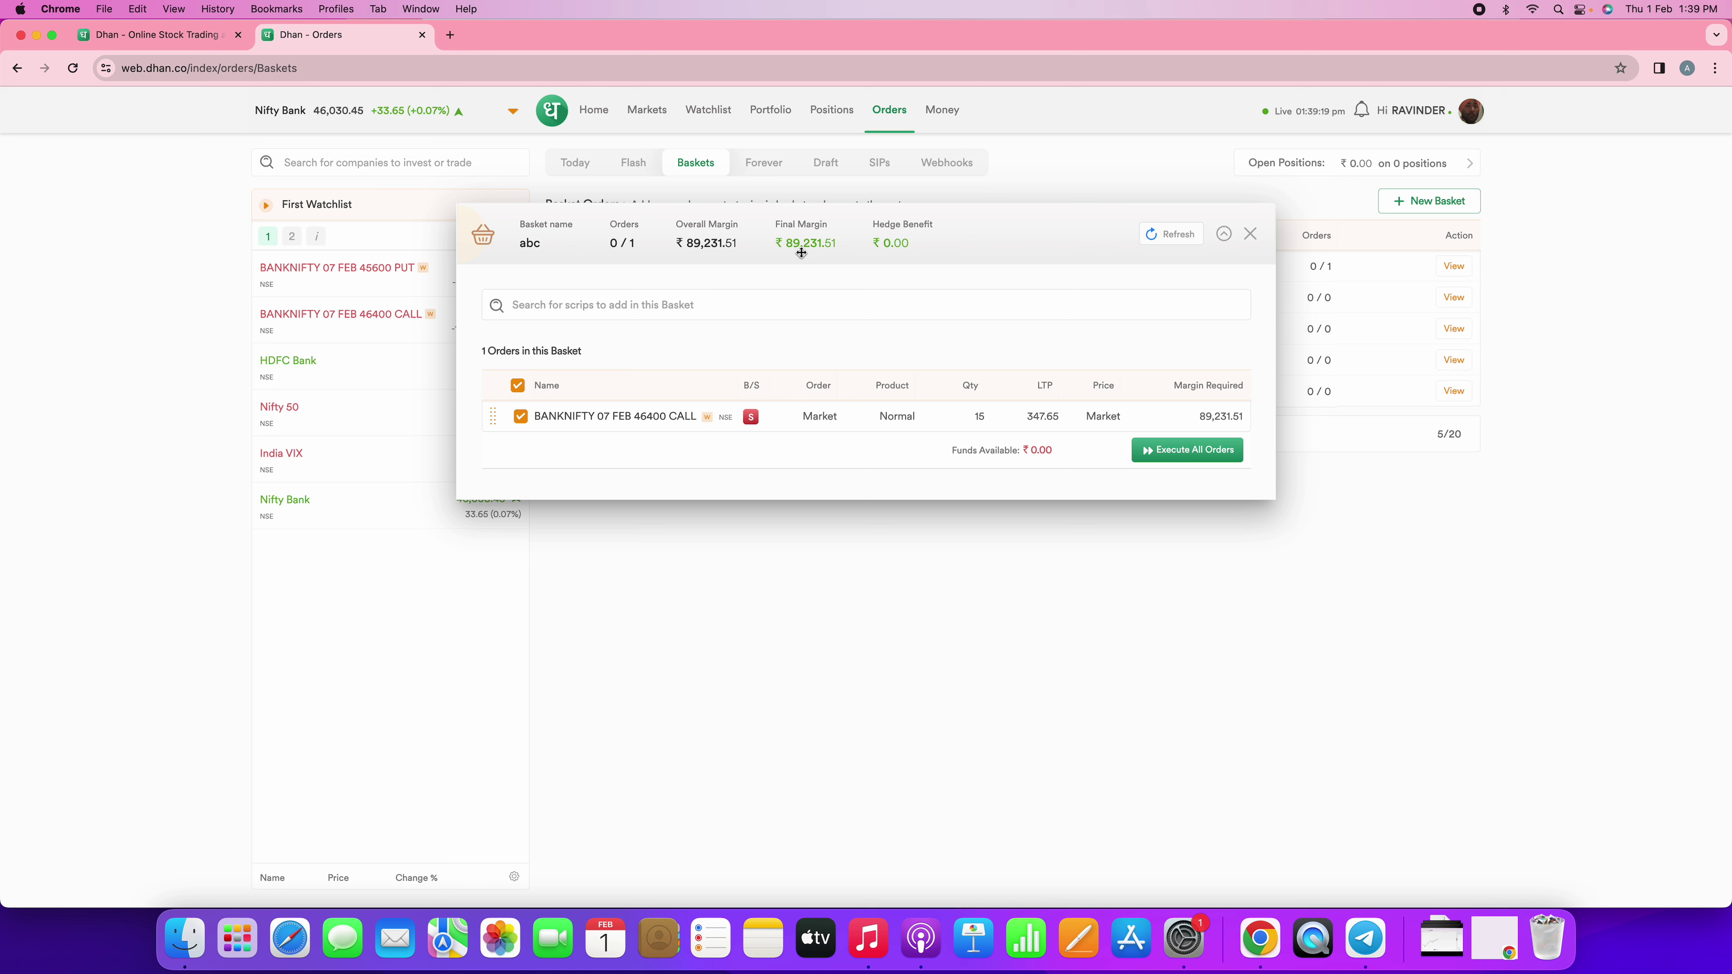
click(673, 308)
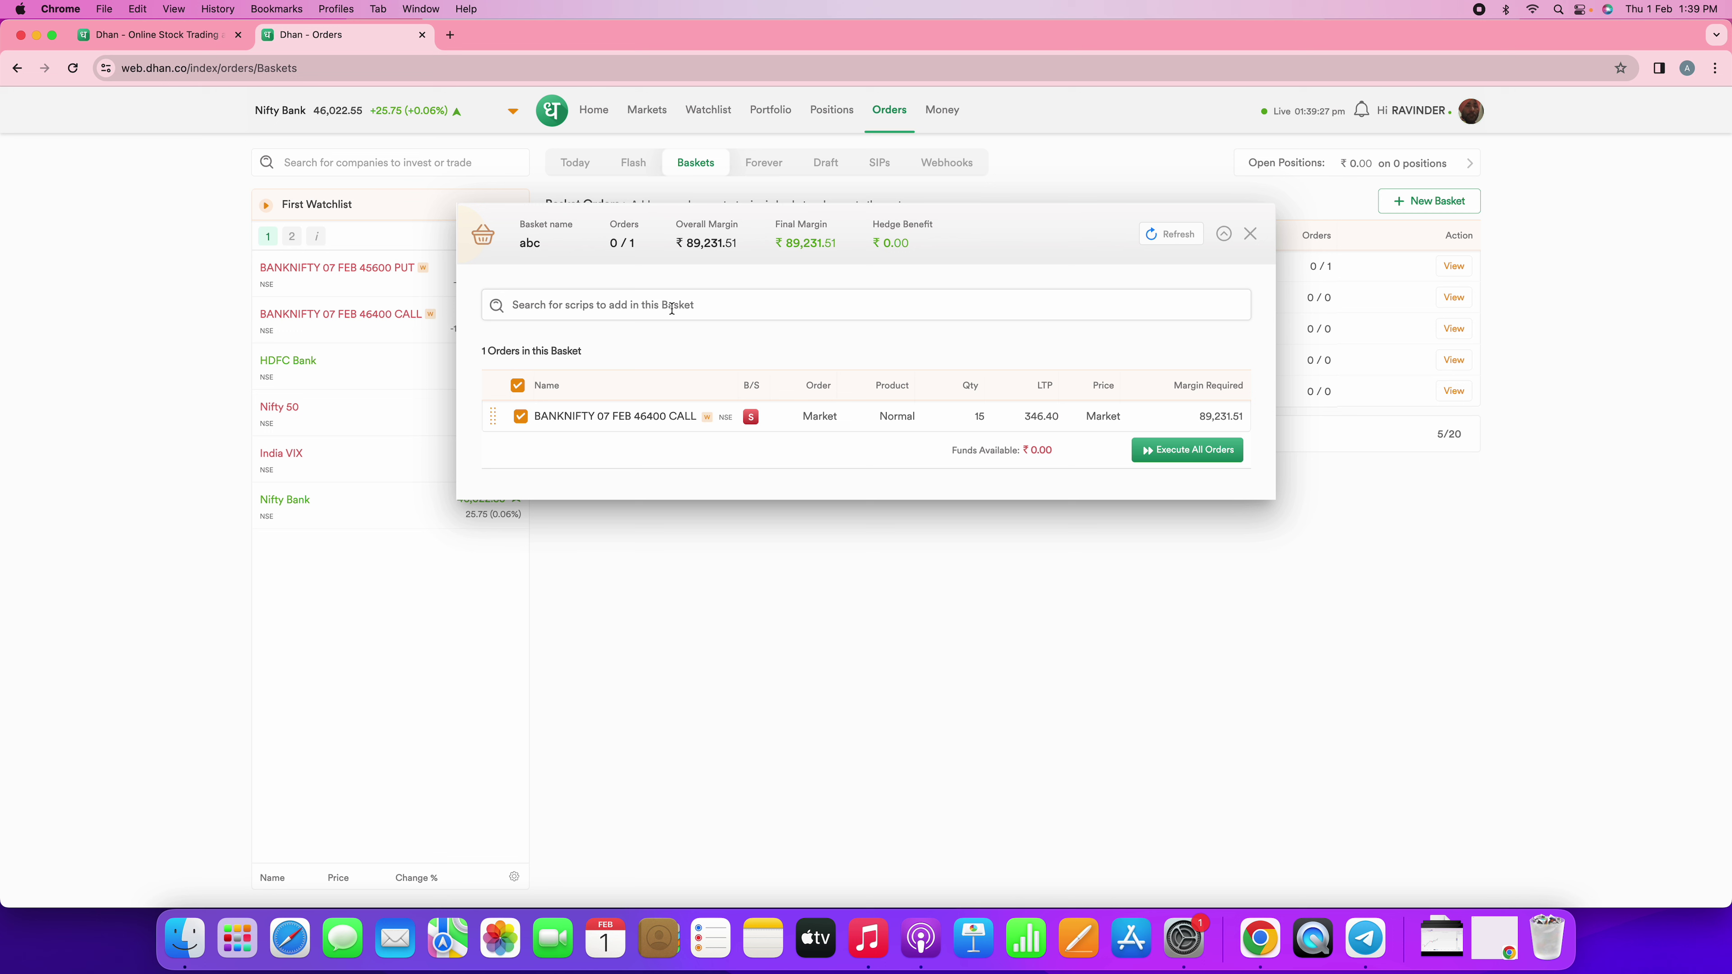
text(4)
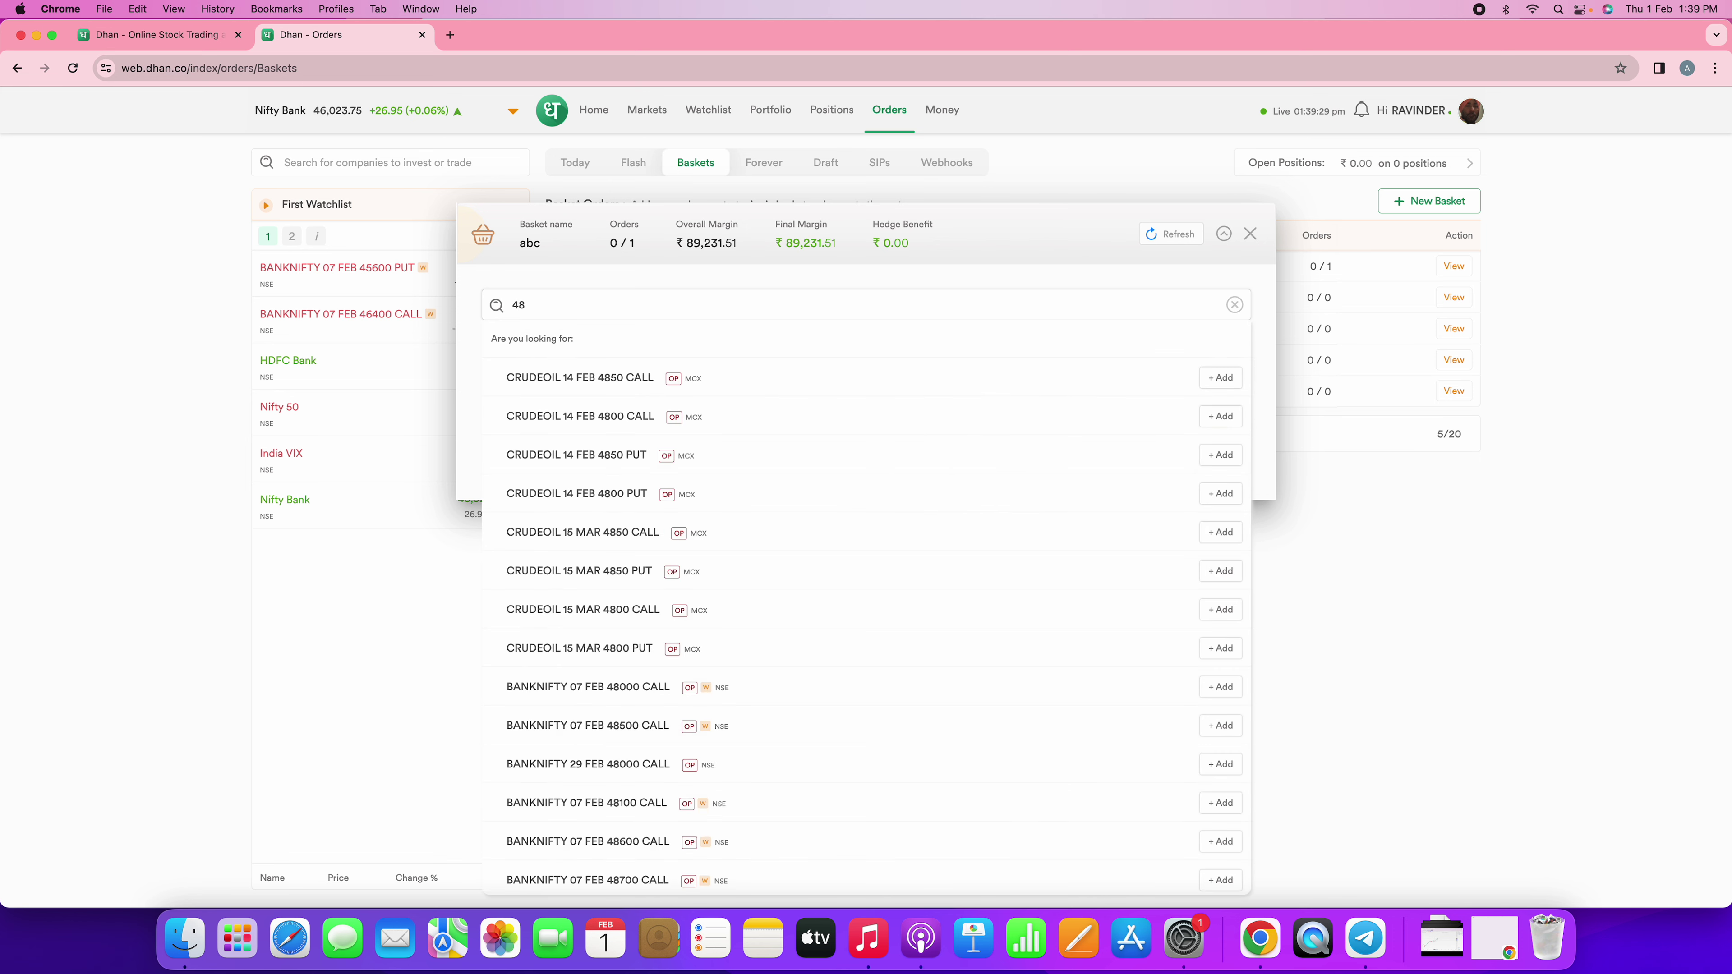
text(7500)
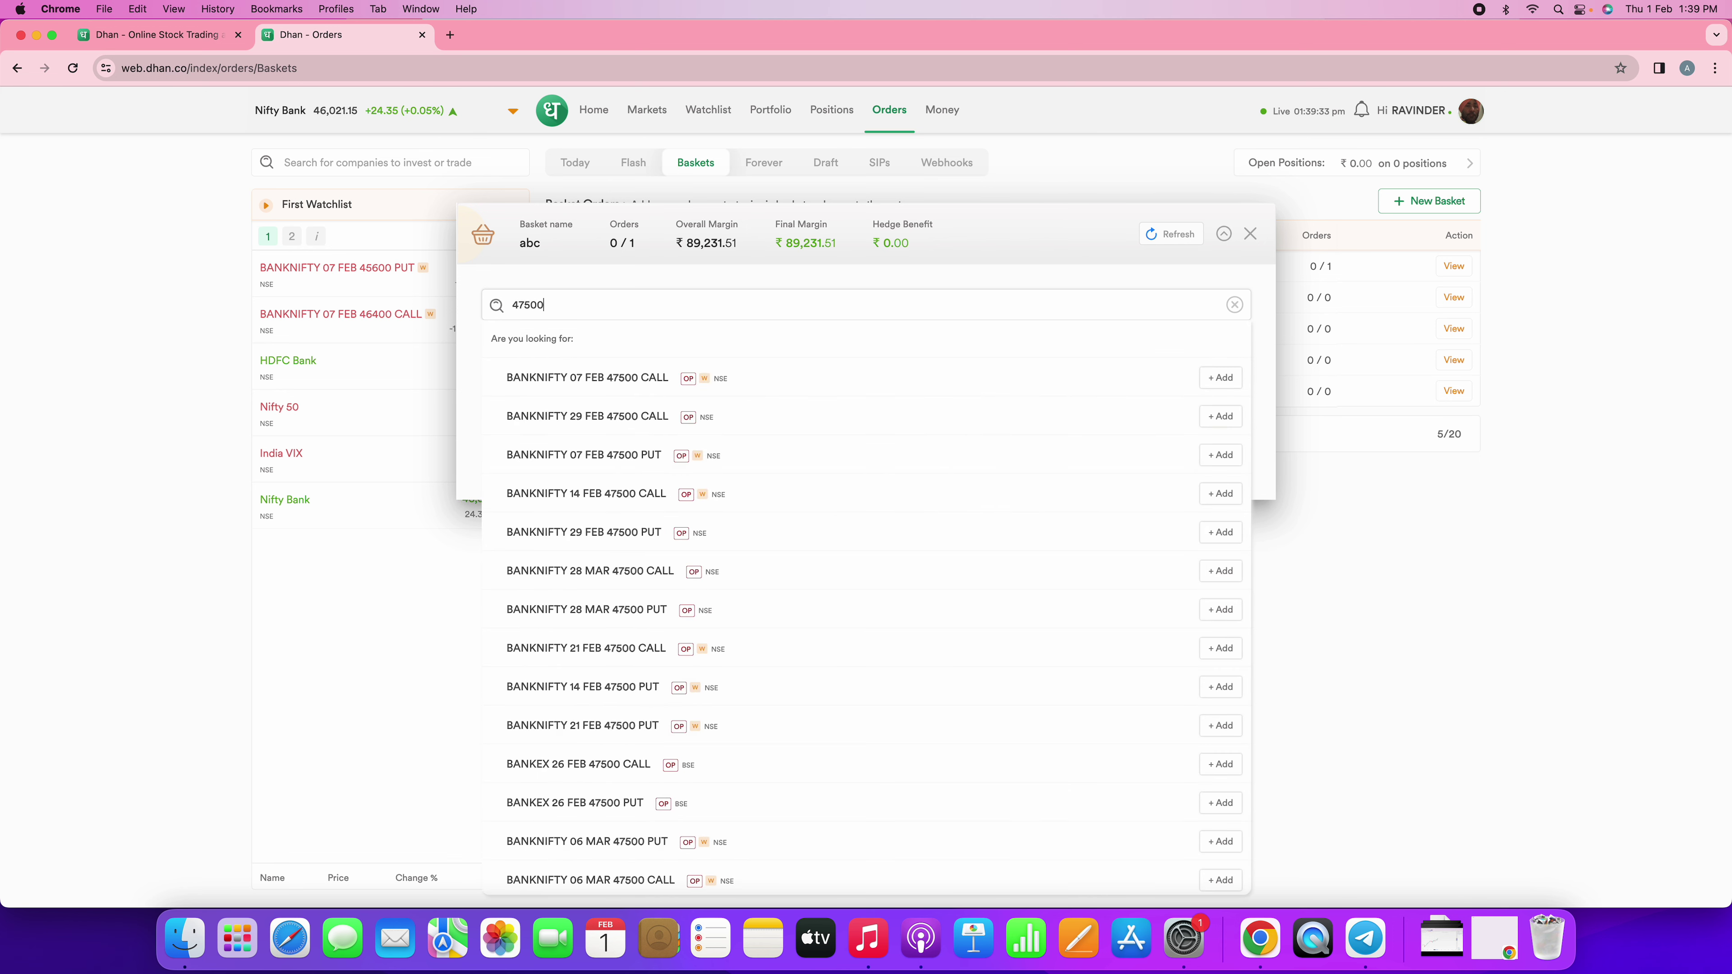
click(1218, 378)
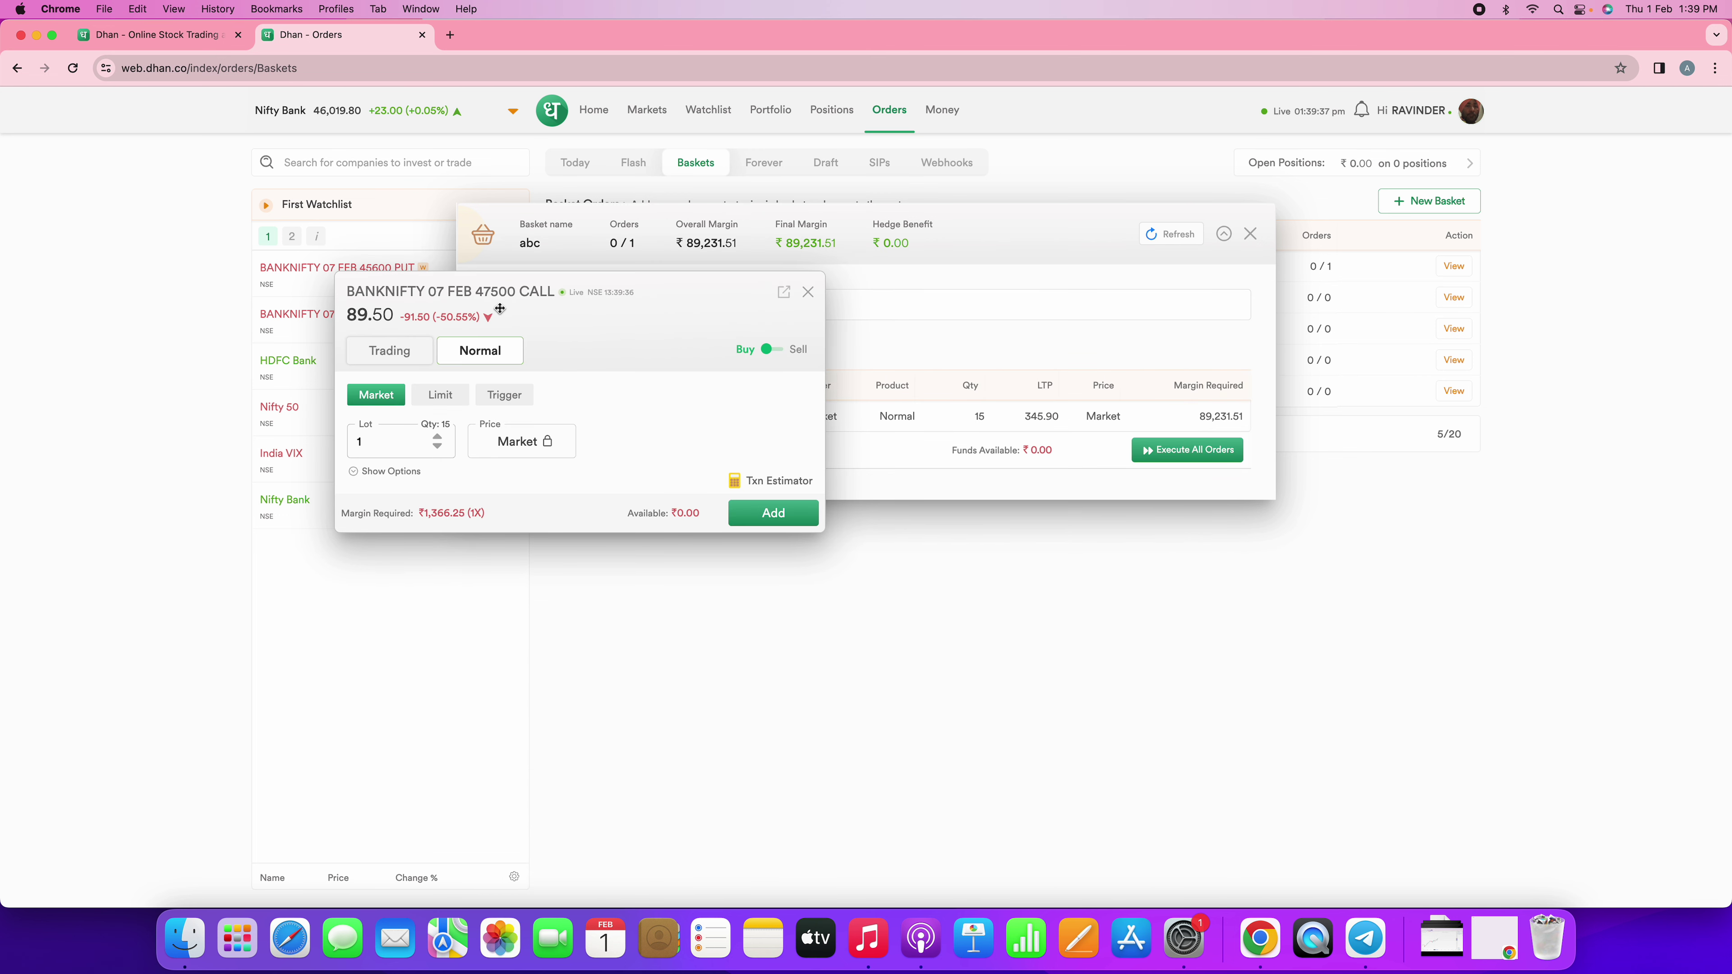
click(808, 292)
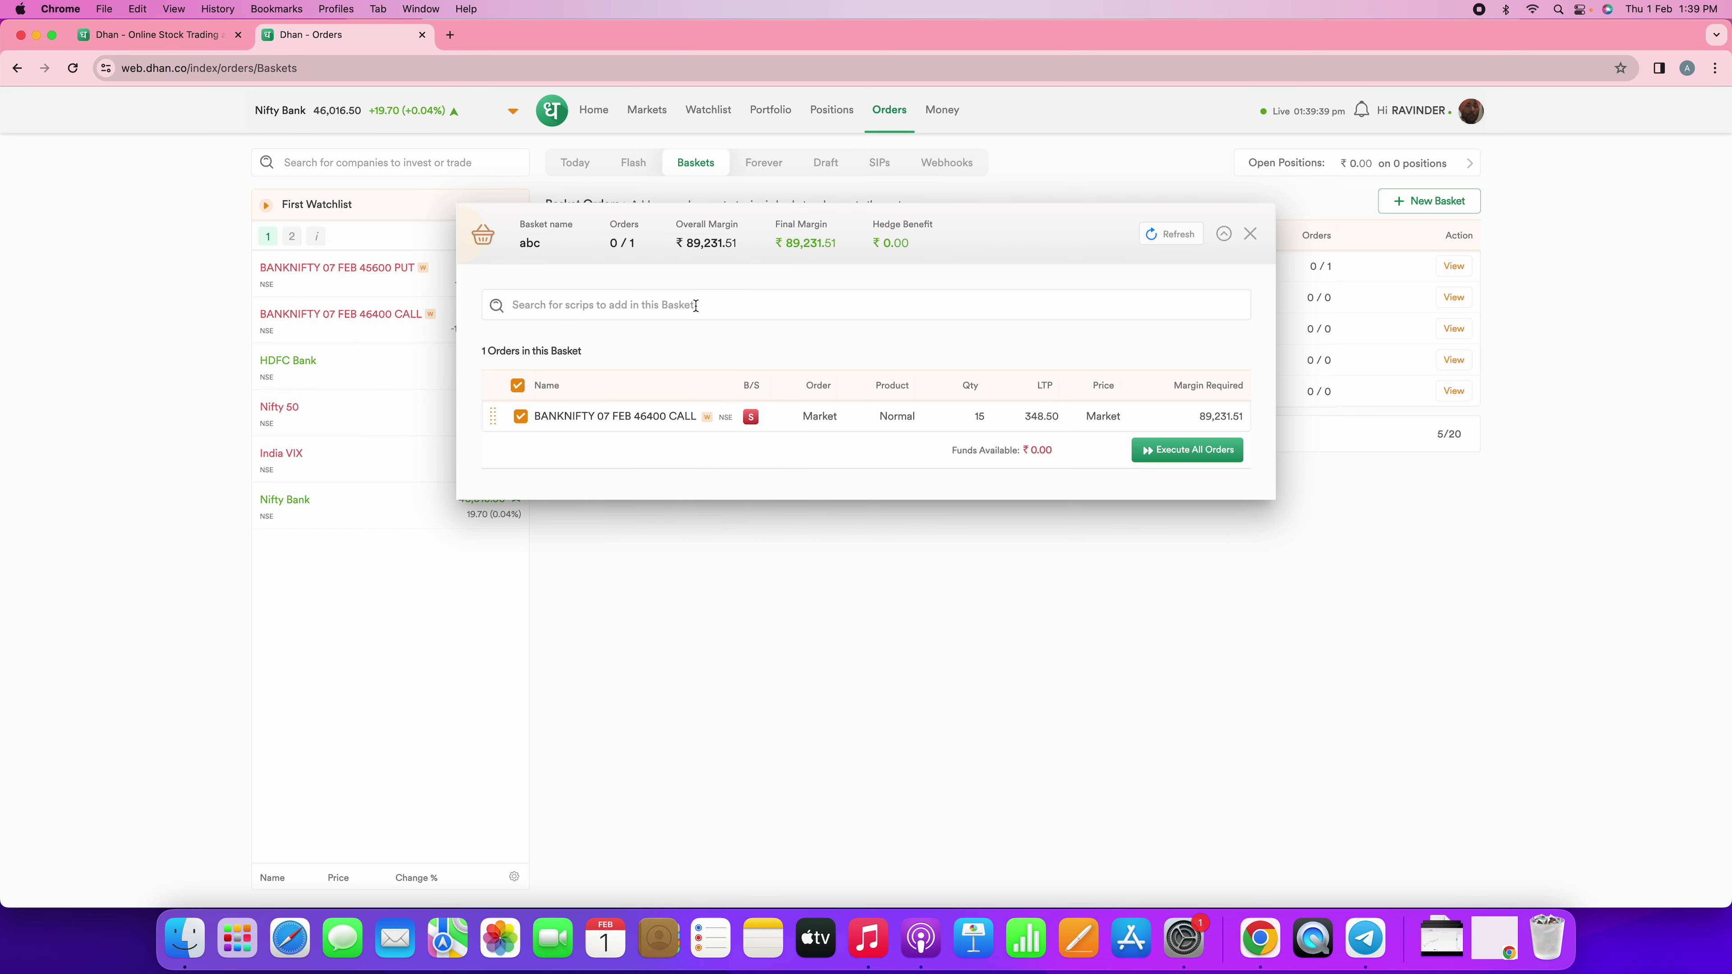
Add a one-lot market buy order for BANKNIFTY 07 FEB 49000 CALL to the basket and remove it again
text(49)
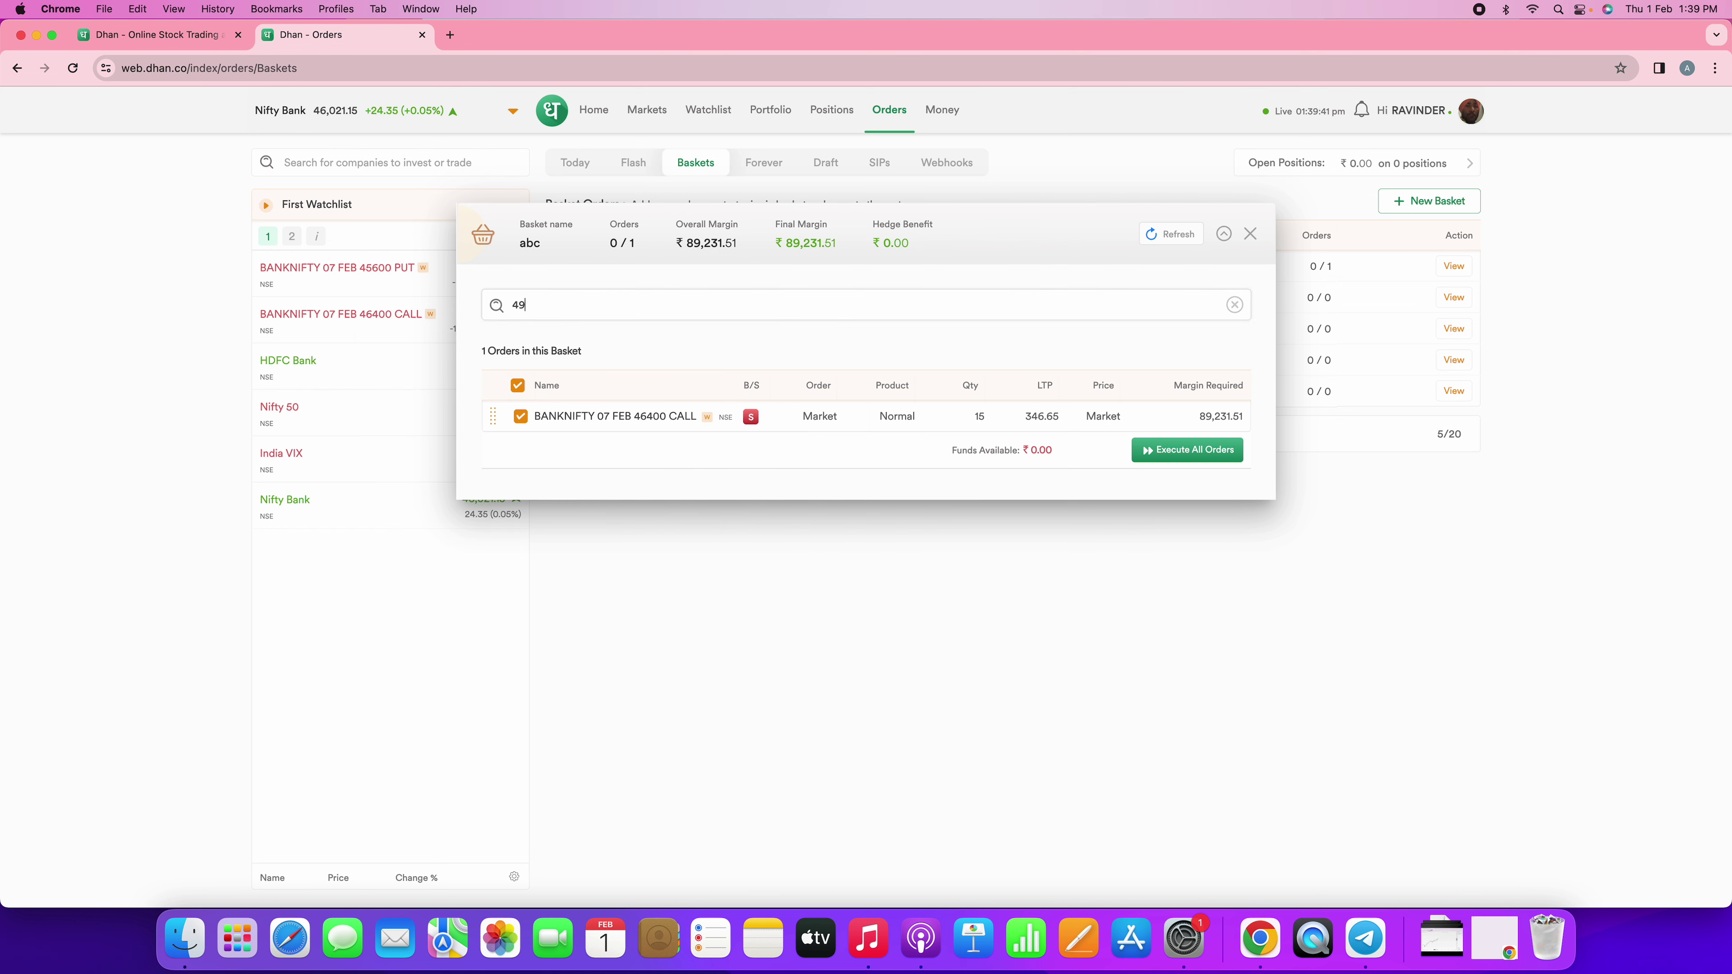
text(000)
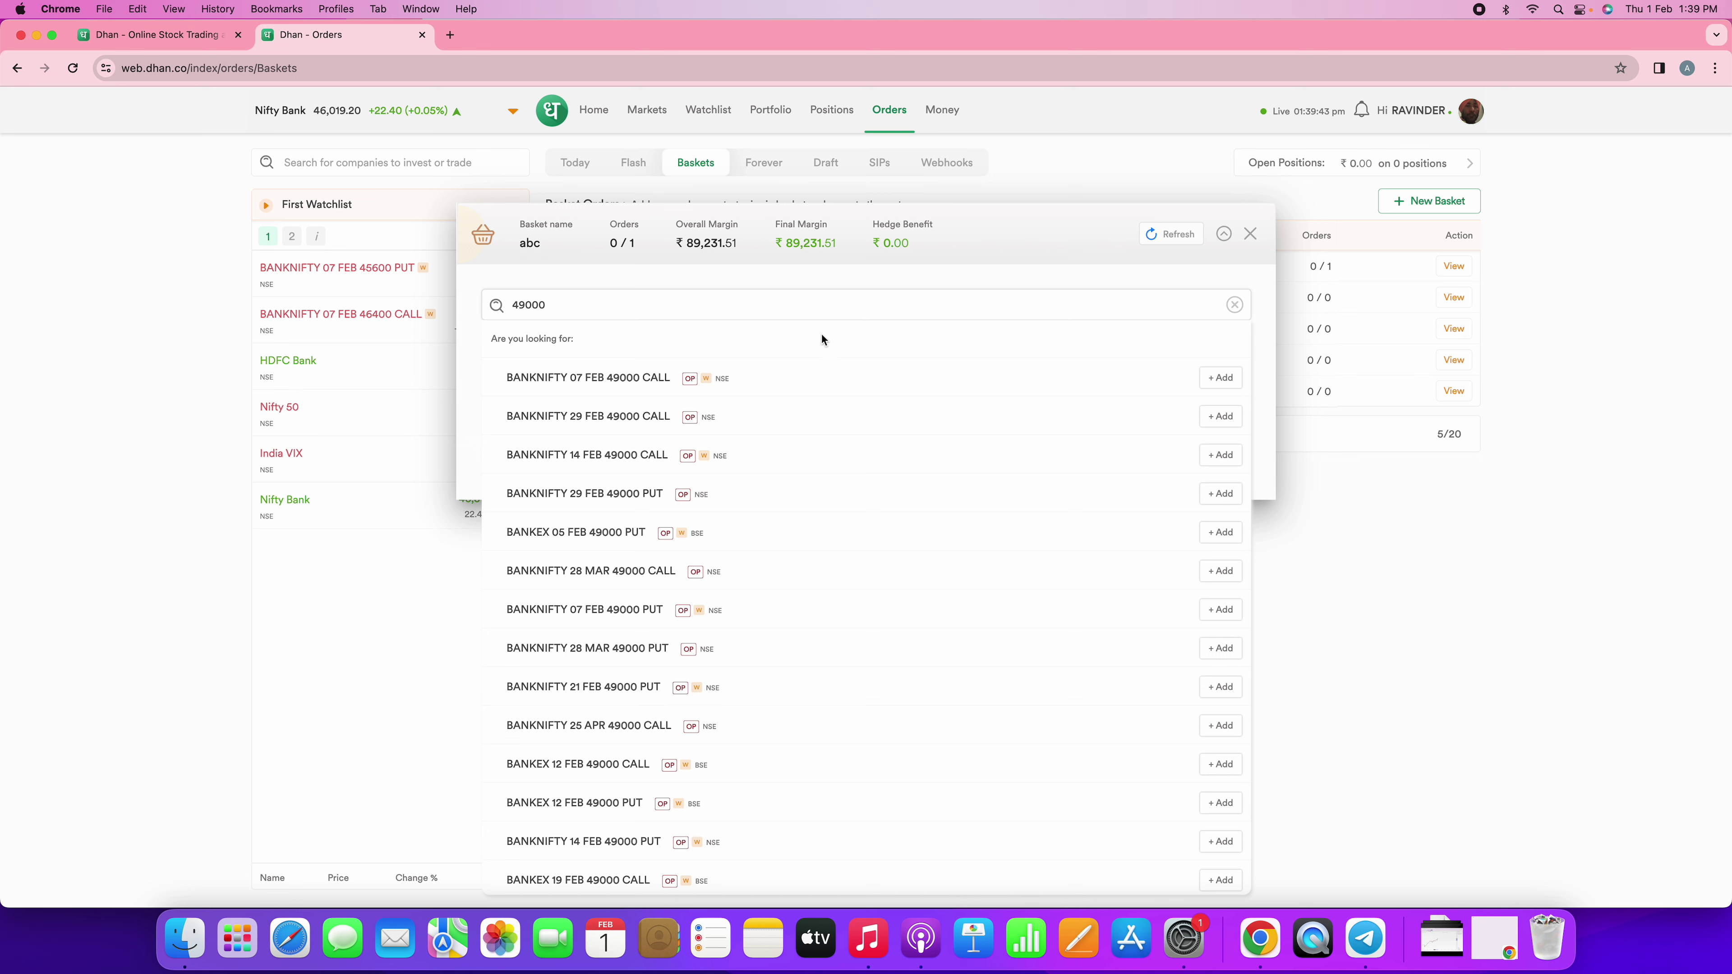
click(1220, 378)
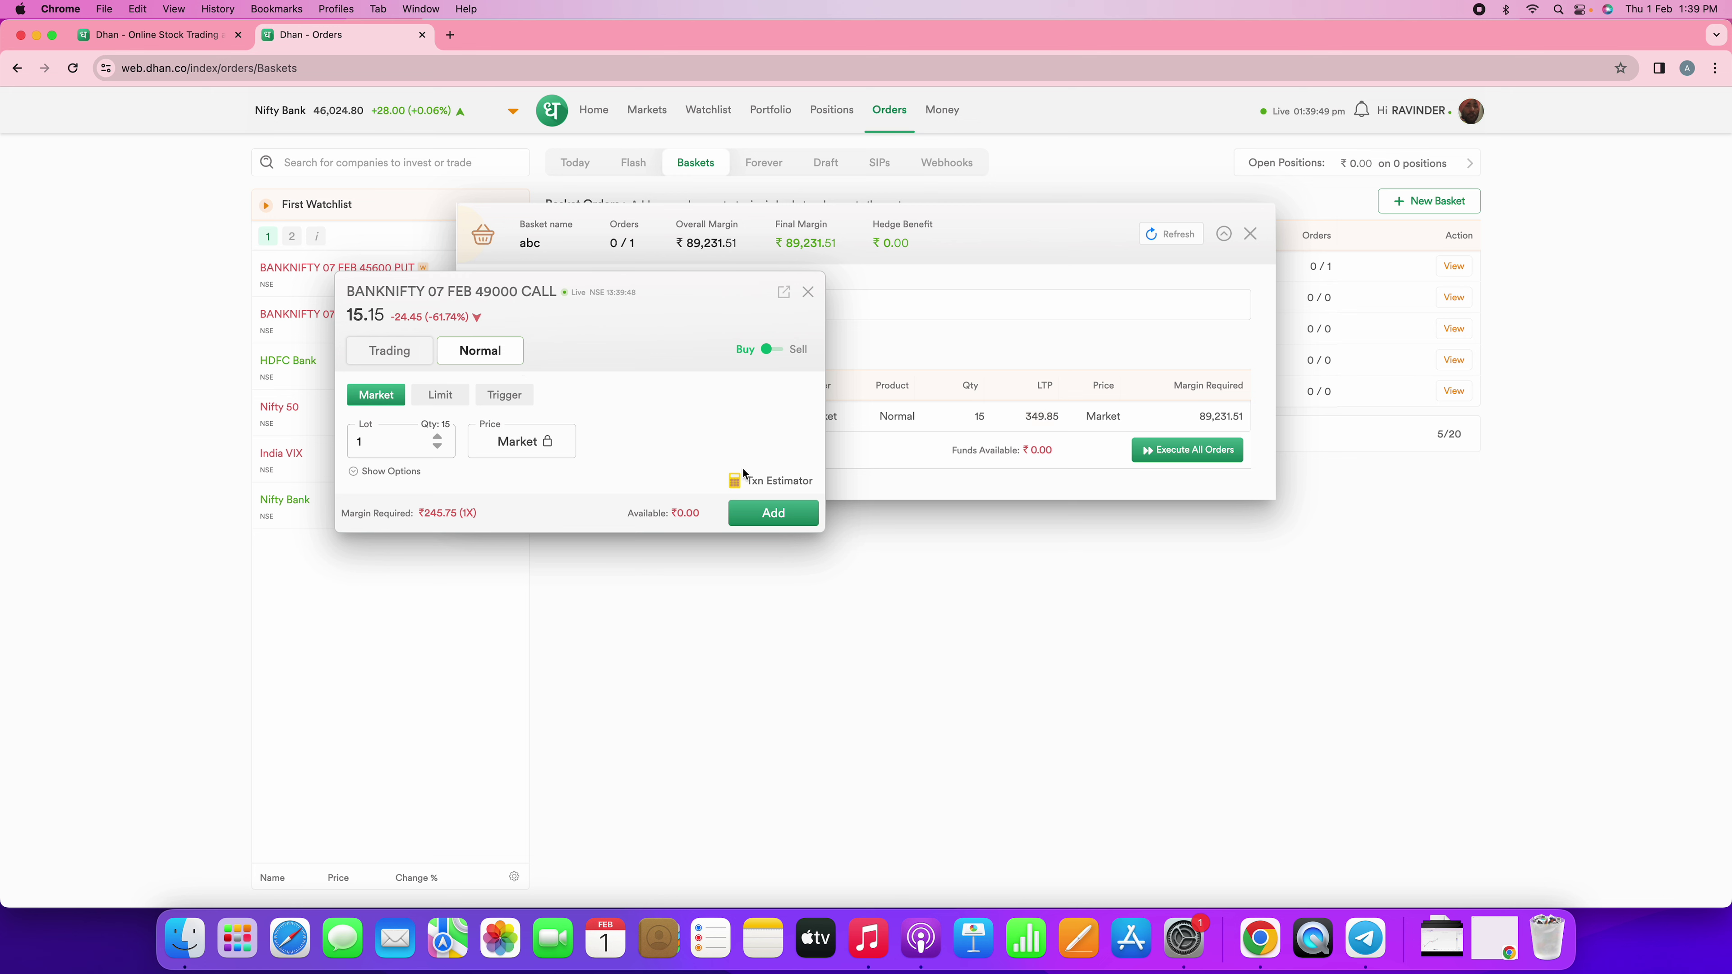
click(745, 520)
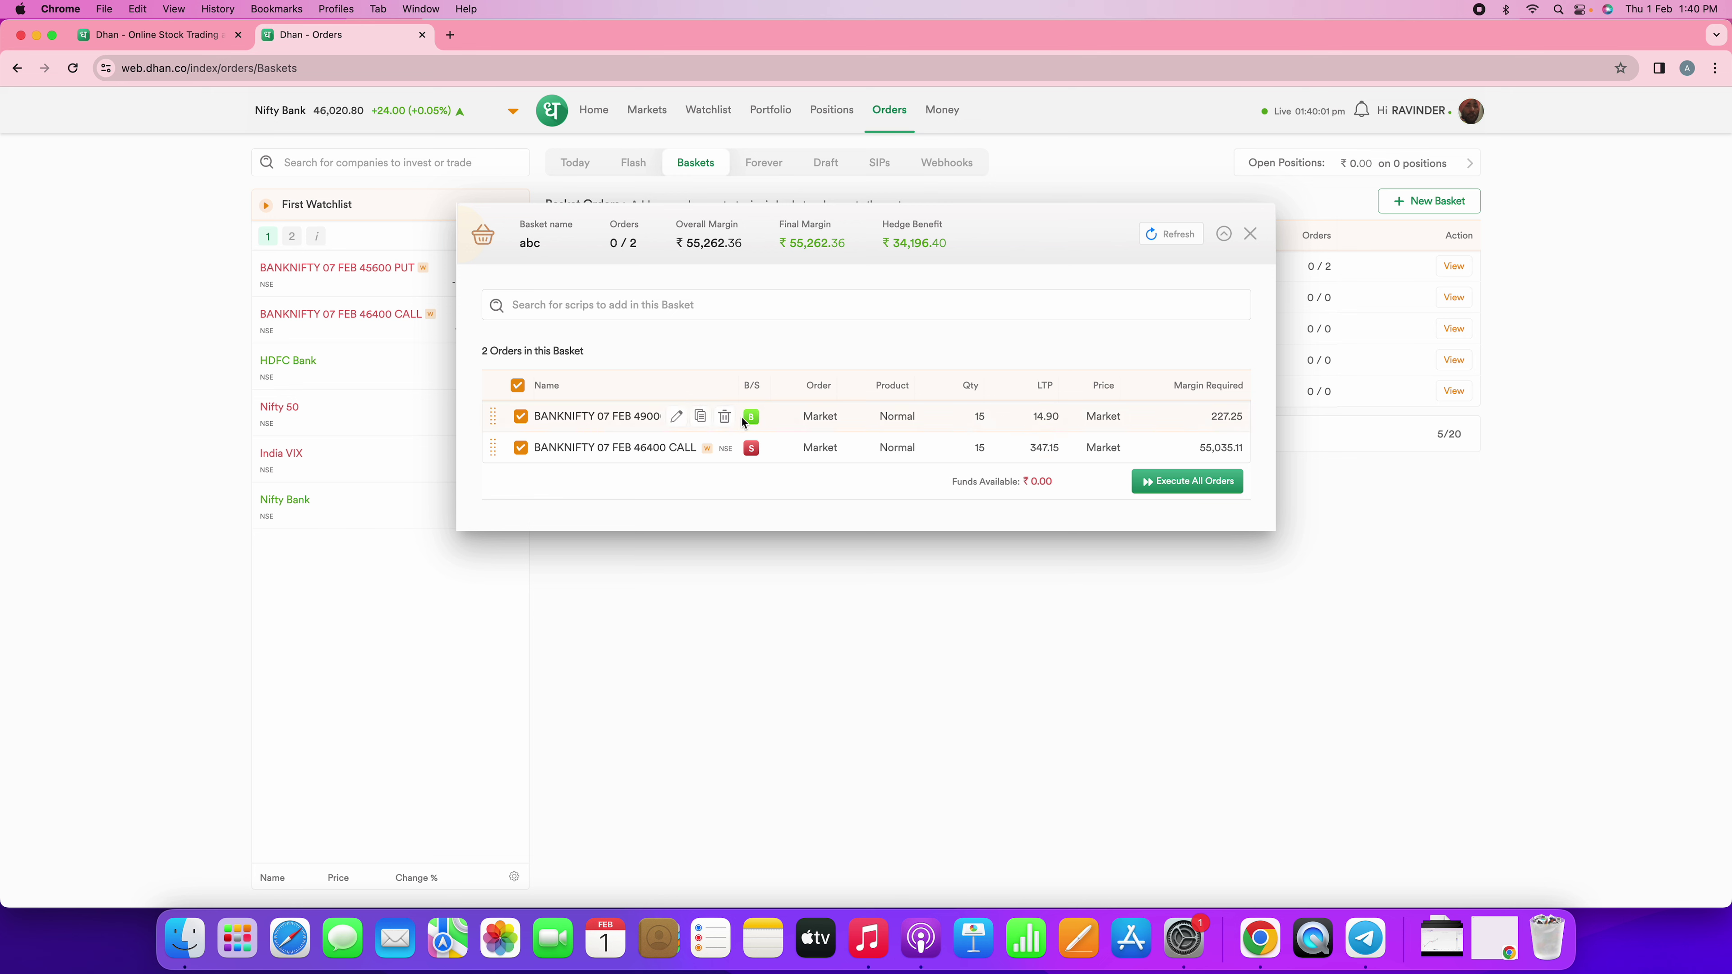
click(725, 416)
Add a one-lot Normal market buy order for BANKNIFTY 07 FEB 48500 CALL to the basket
click(692, 311)
text(486)
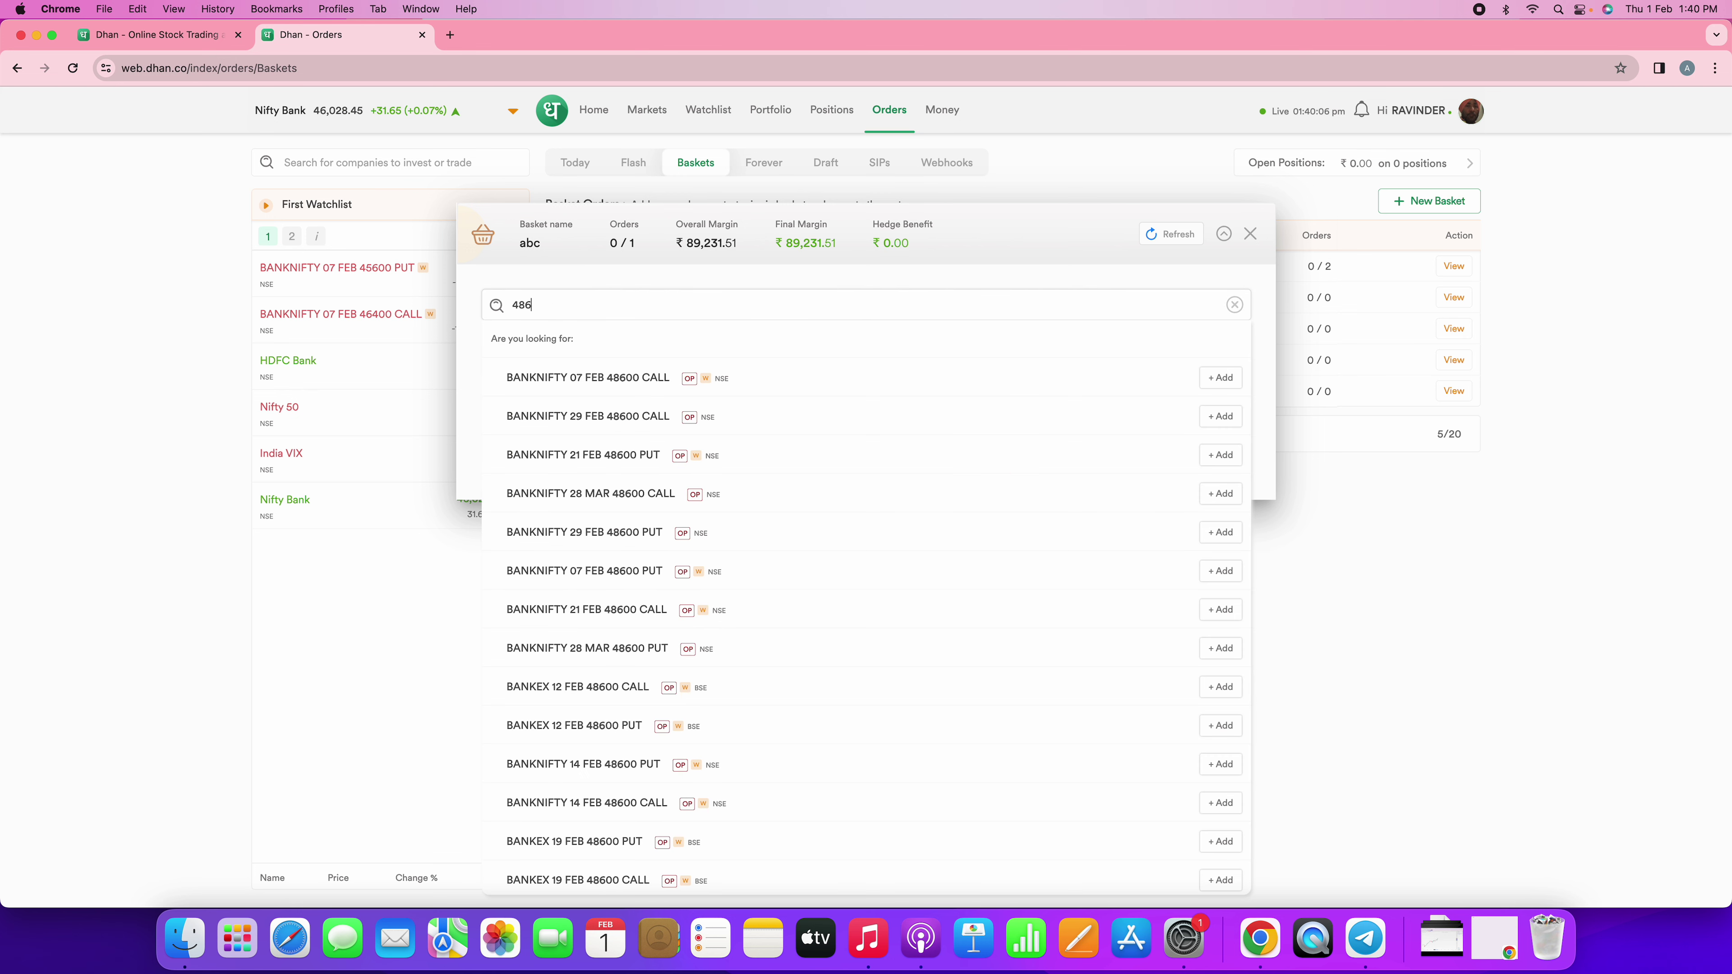
key(BackSpace)
text(500)
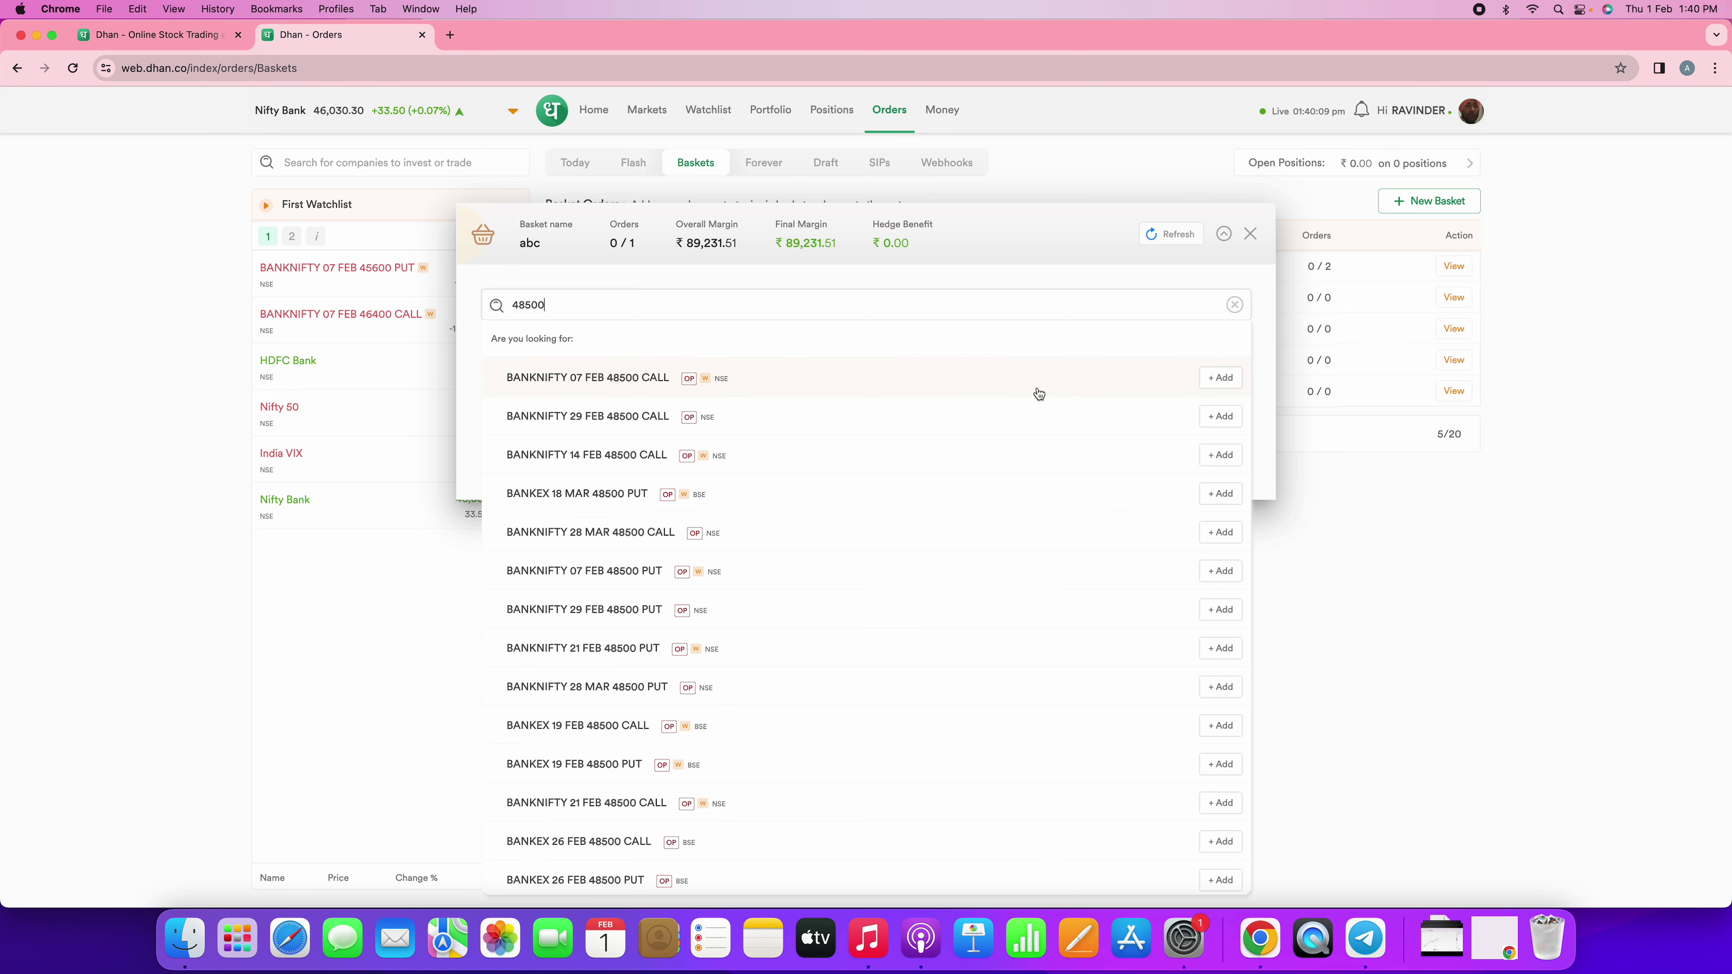
click(1219, 378)
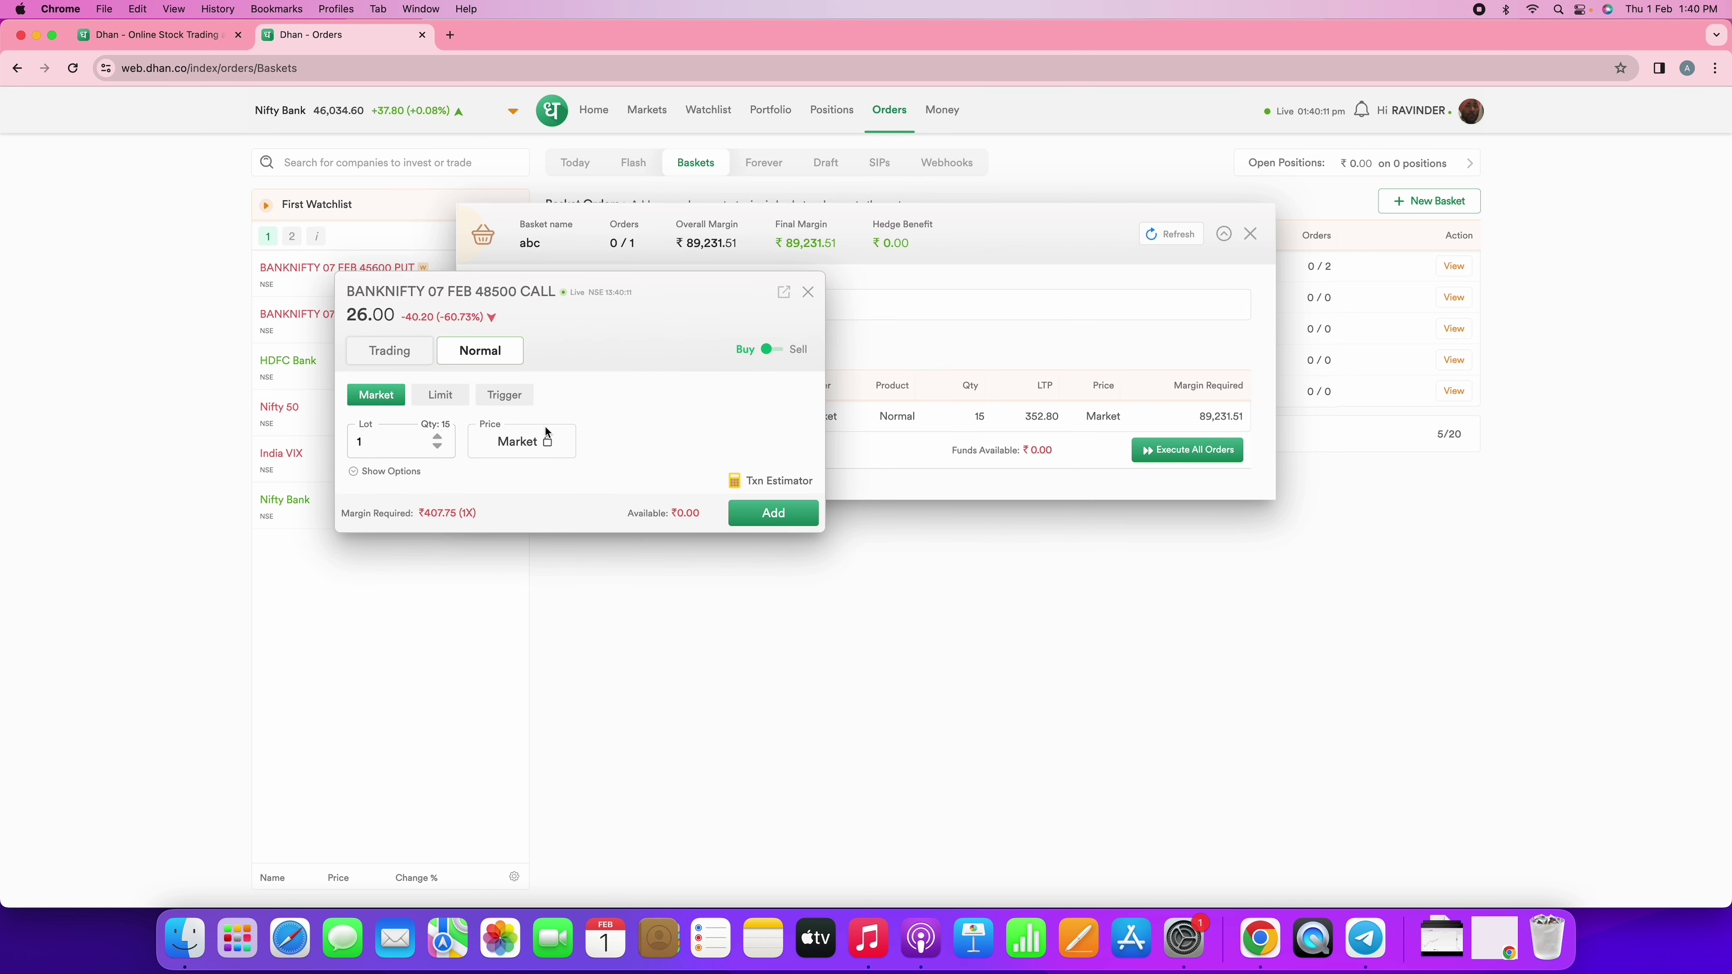
click(769, 517)
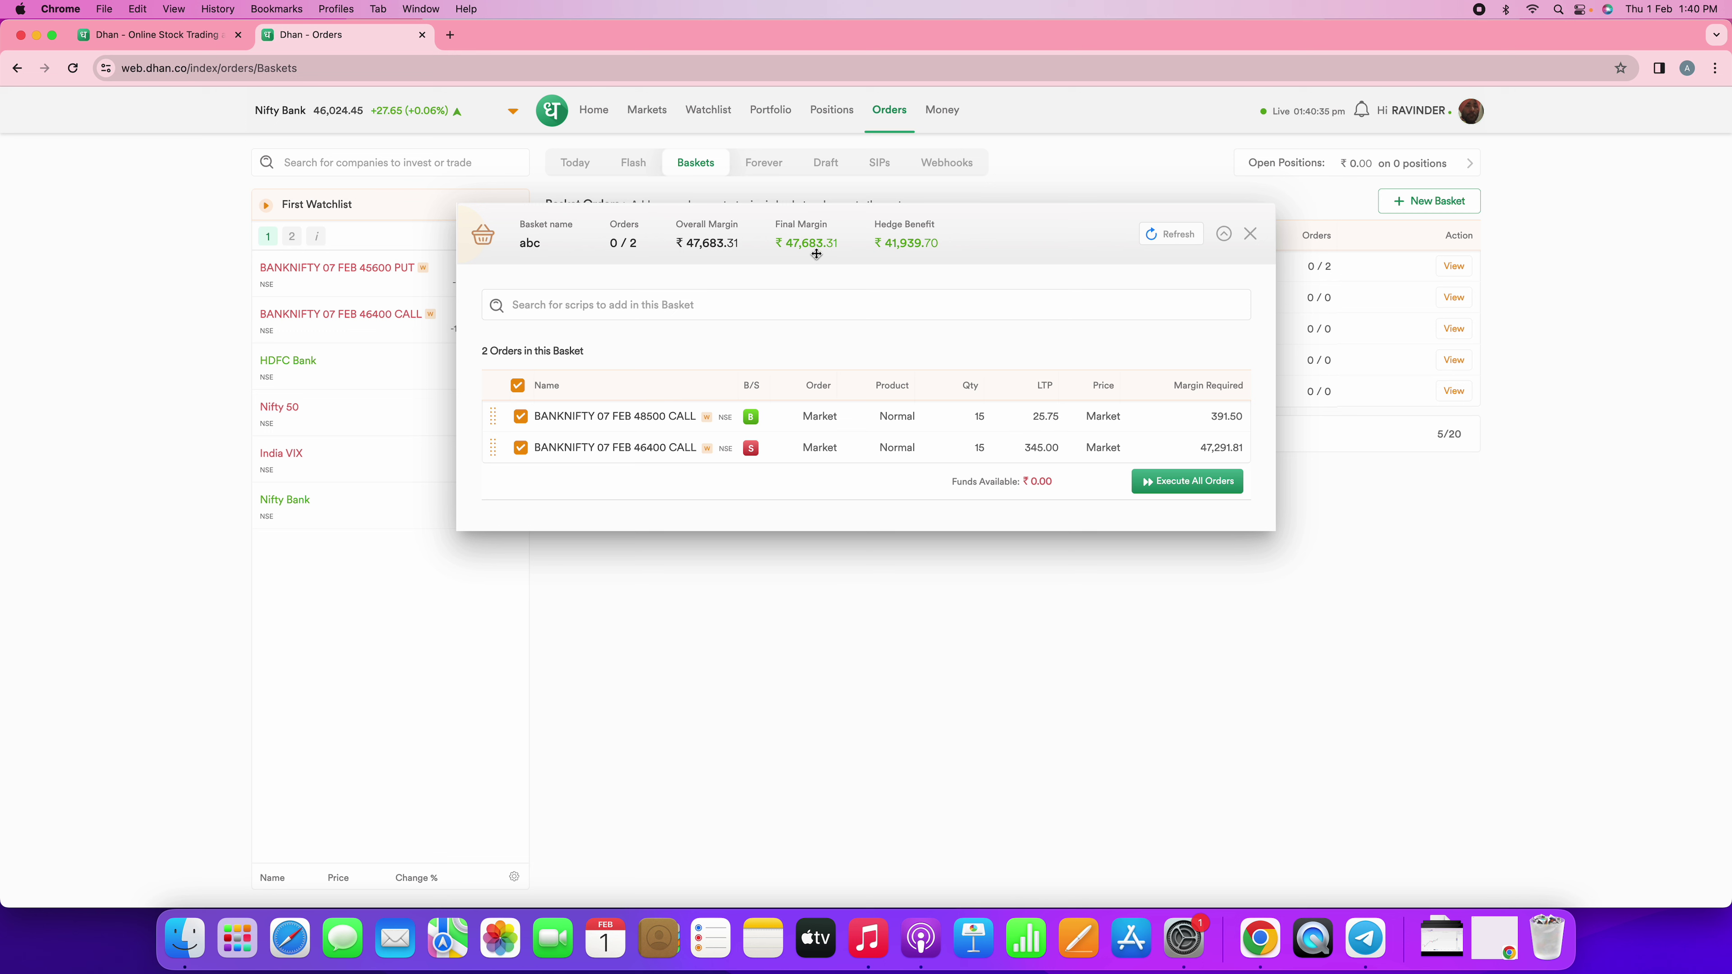
Add a one-lot Normal market sell order for BANKNIFTY 07 FEB 45600 PUT to the basket
click(697, 312)
text(4)
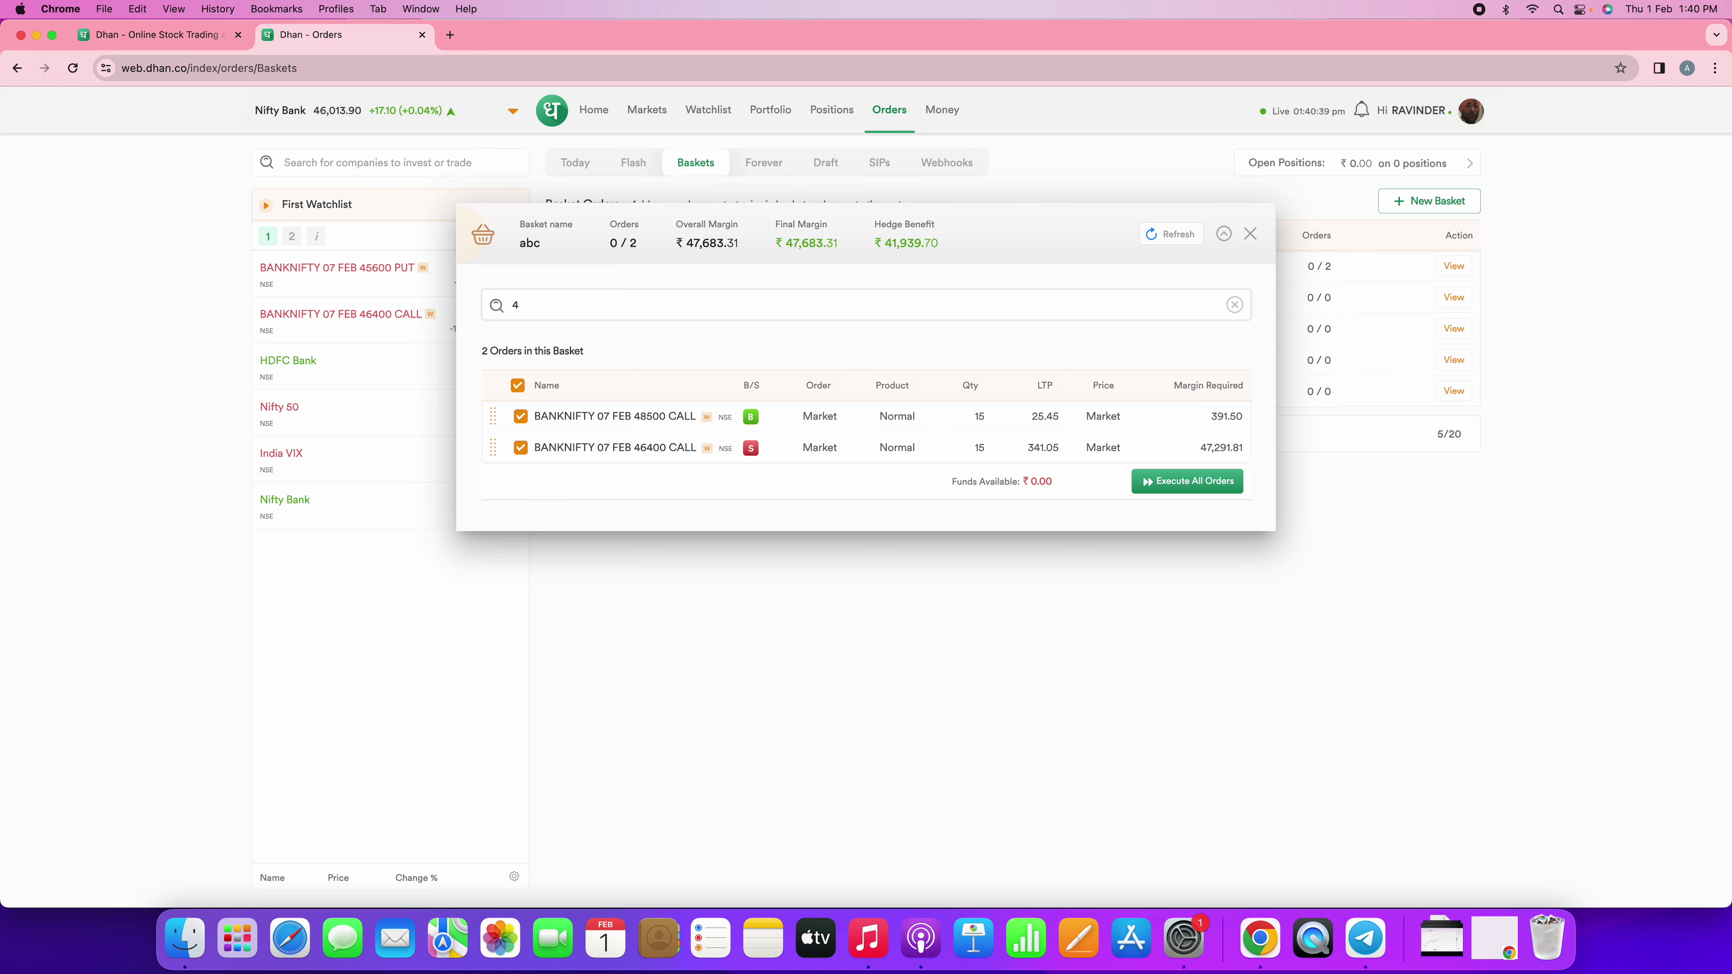
text(5600)
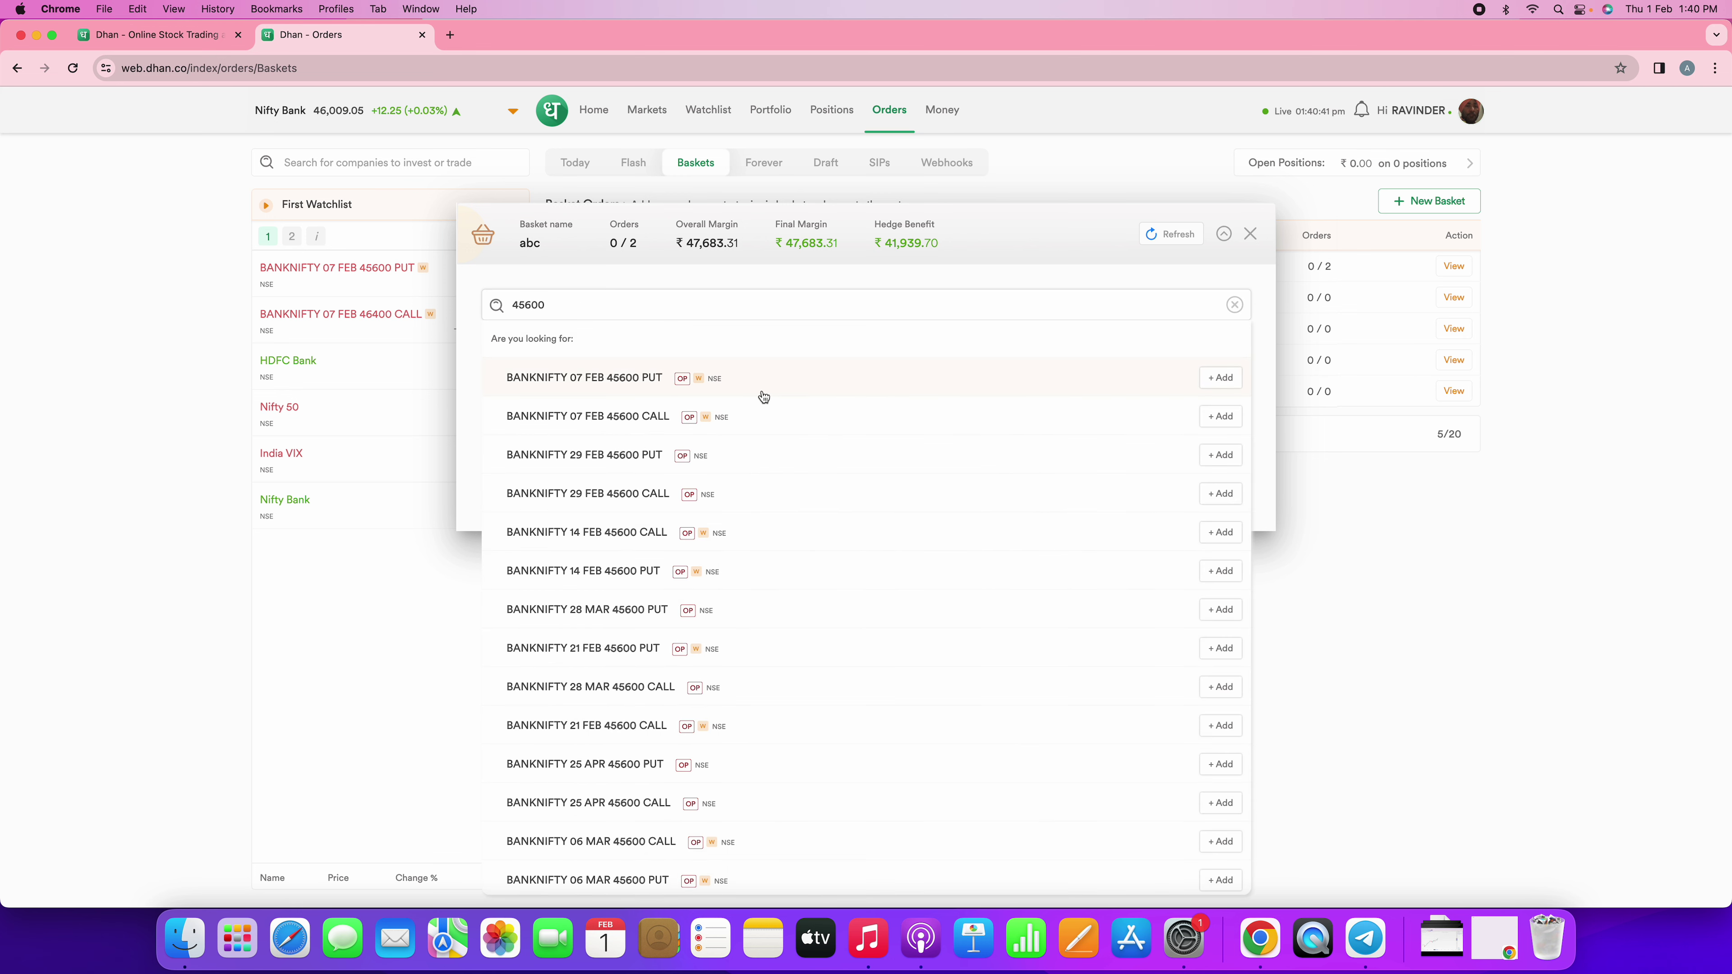
click(1220, 377)
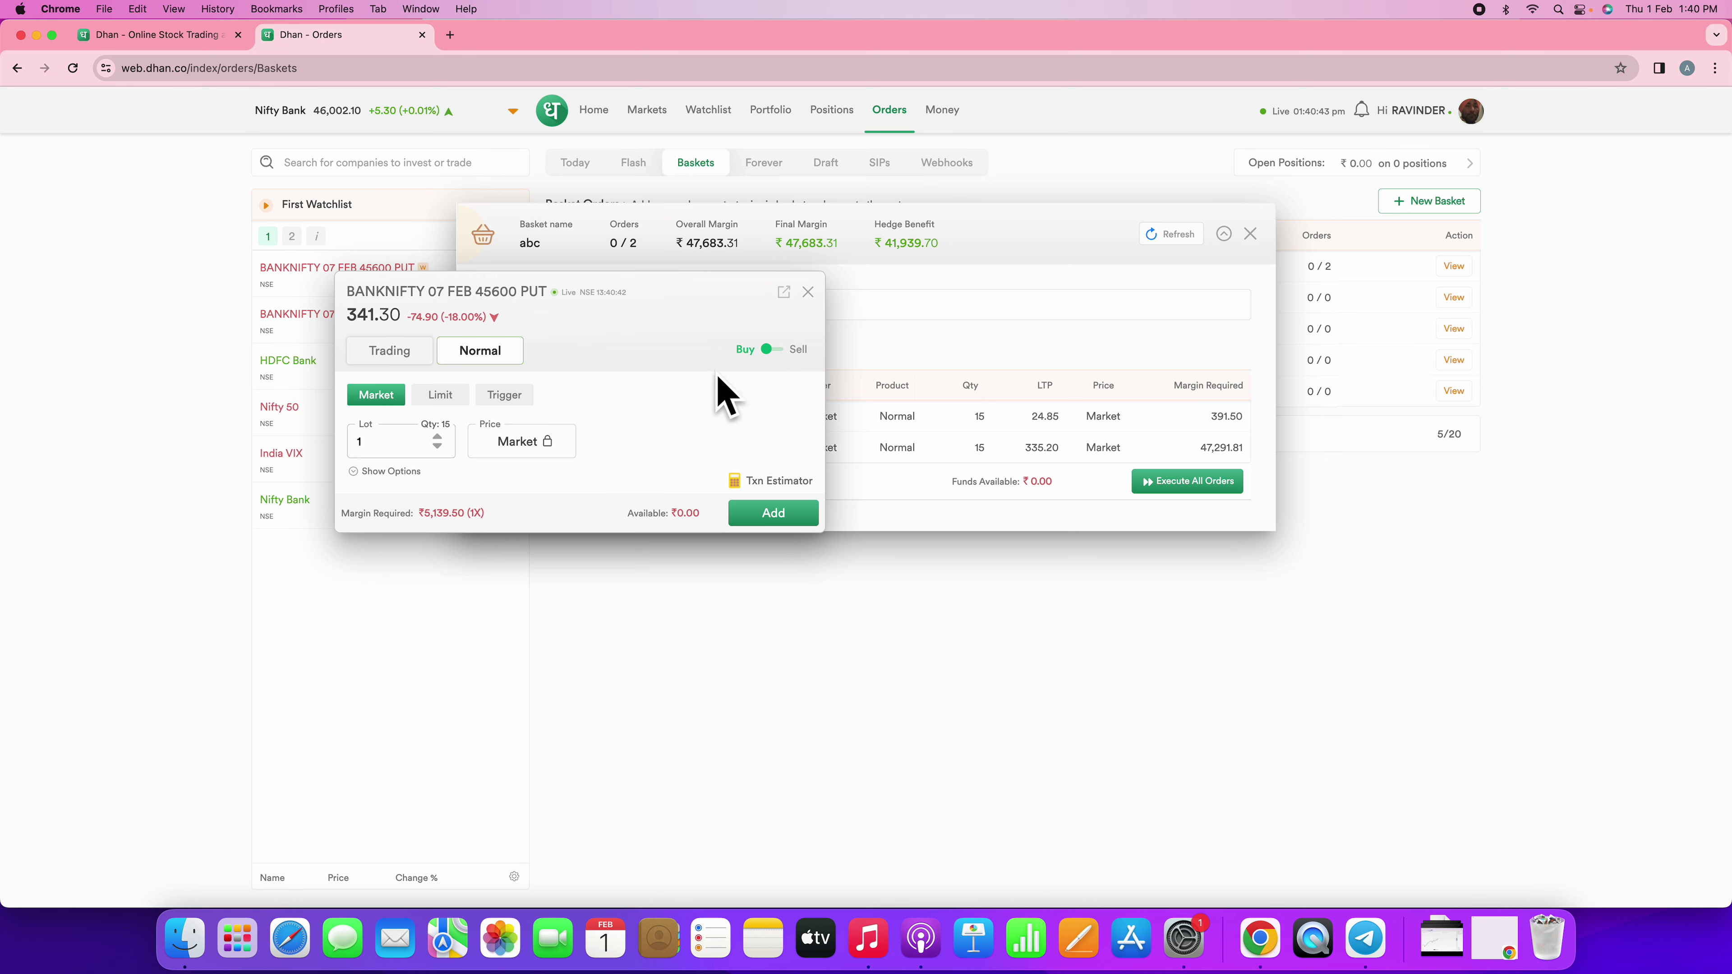
click(771, 348)
click(746, 512)
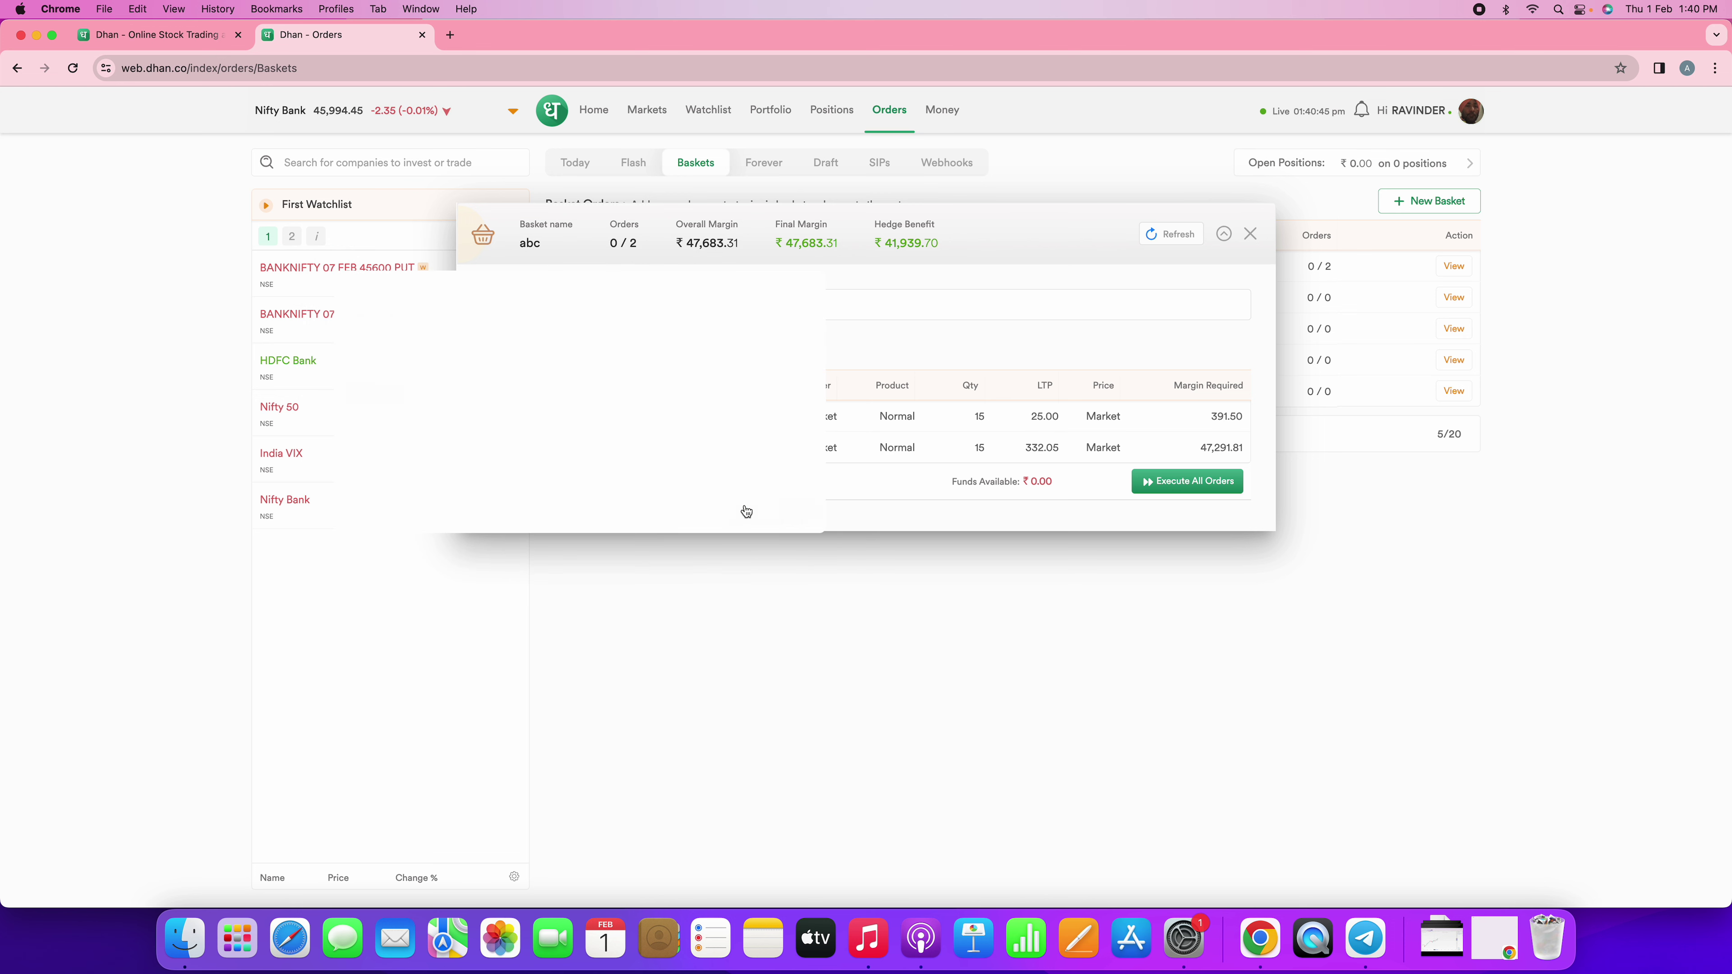
Add a one-lot Normal market buy order for BANKNIFTY 07 FEB 43000 PUT and close the basket
click(654, 300)
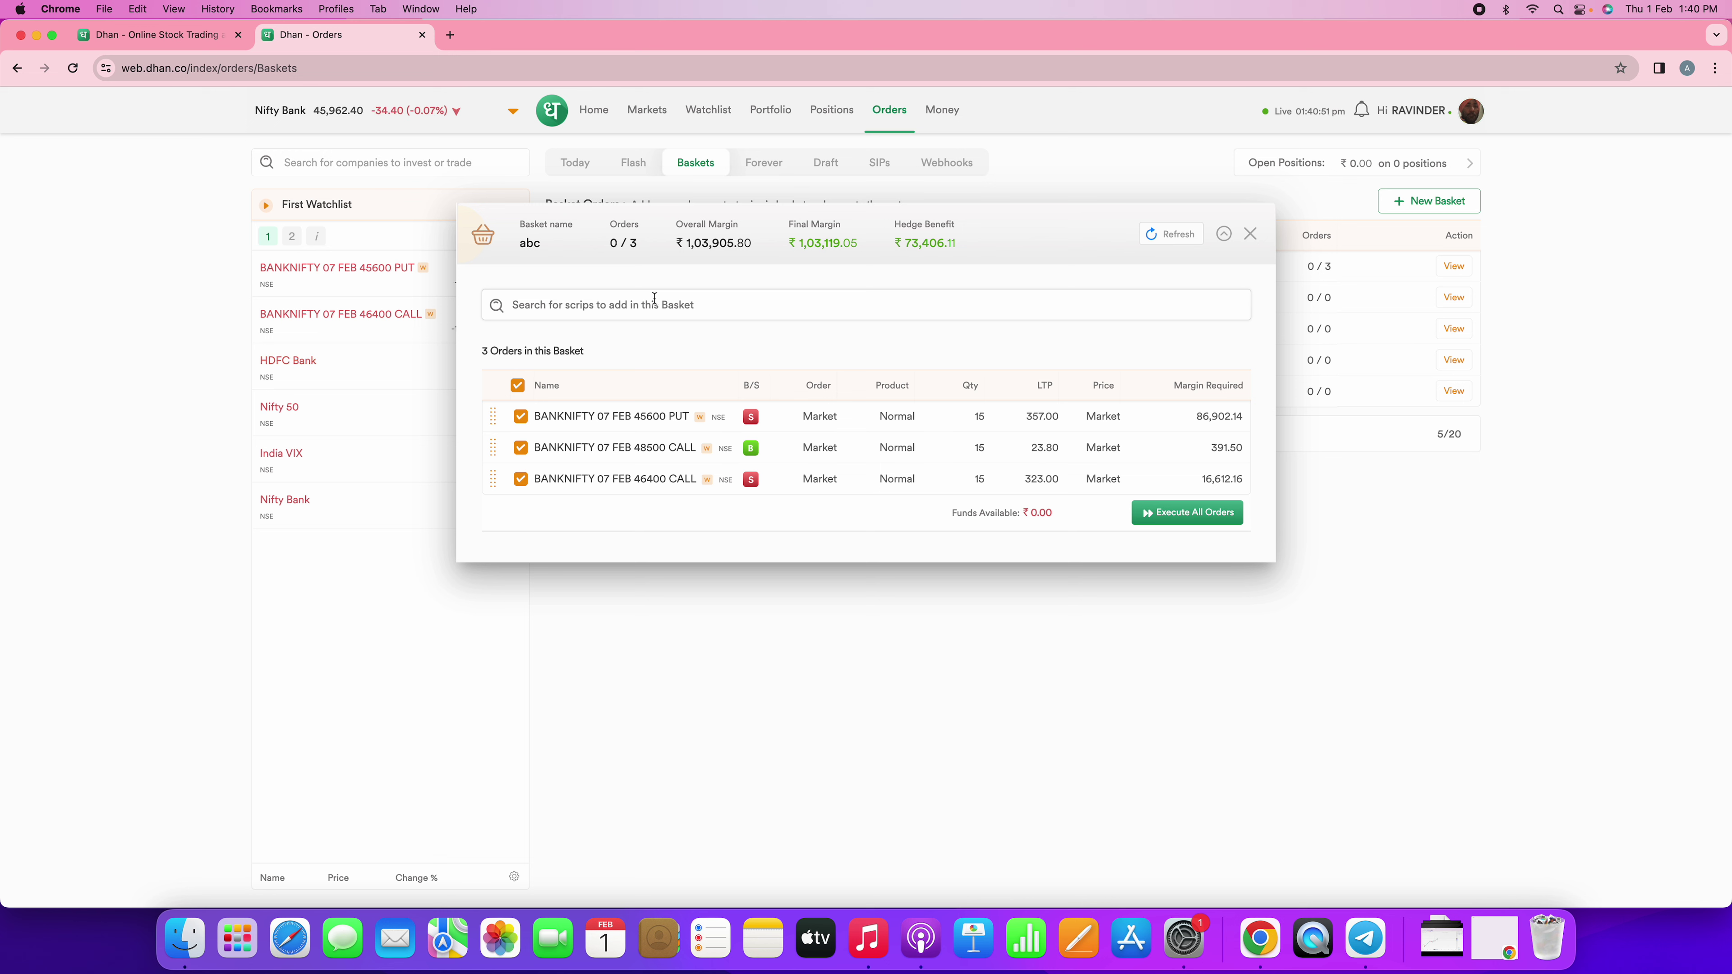
text(43000)
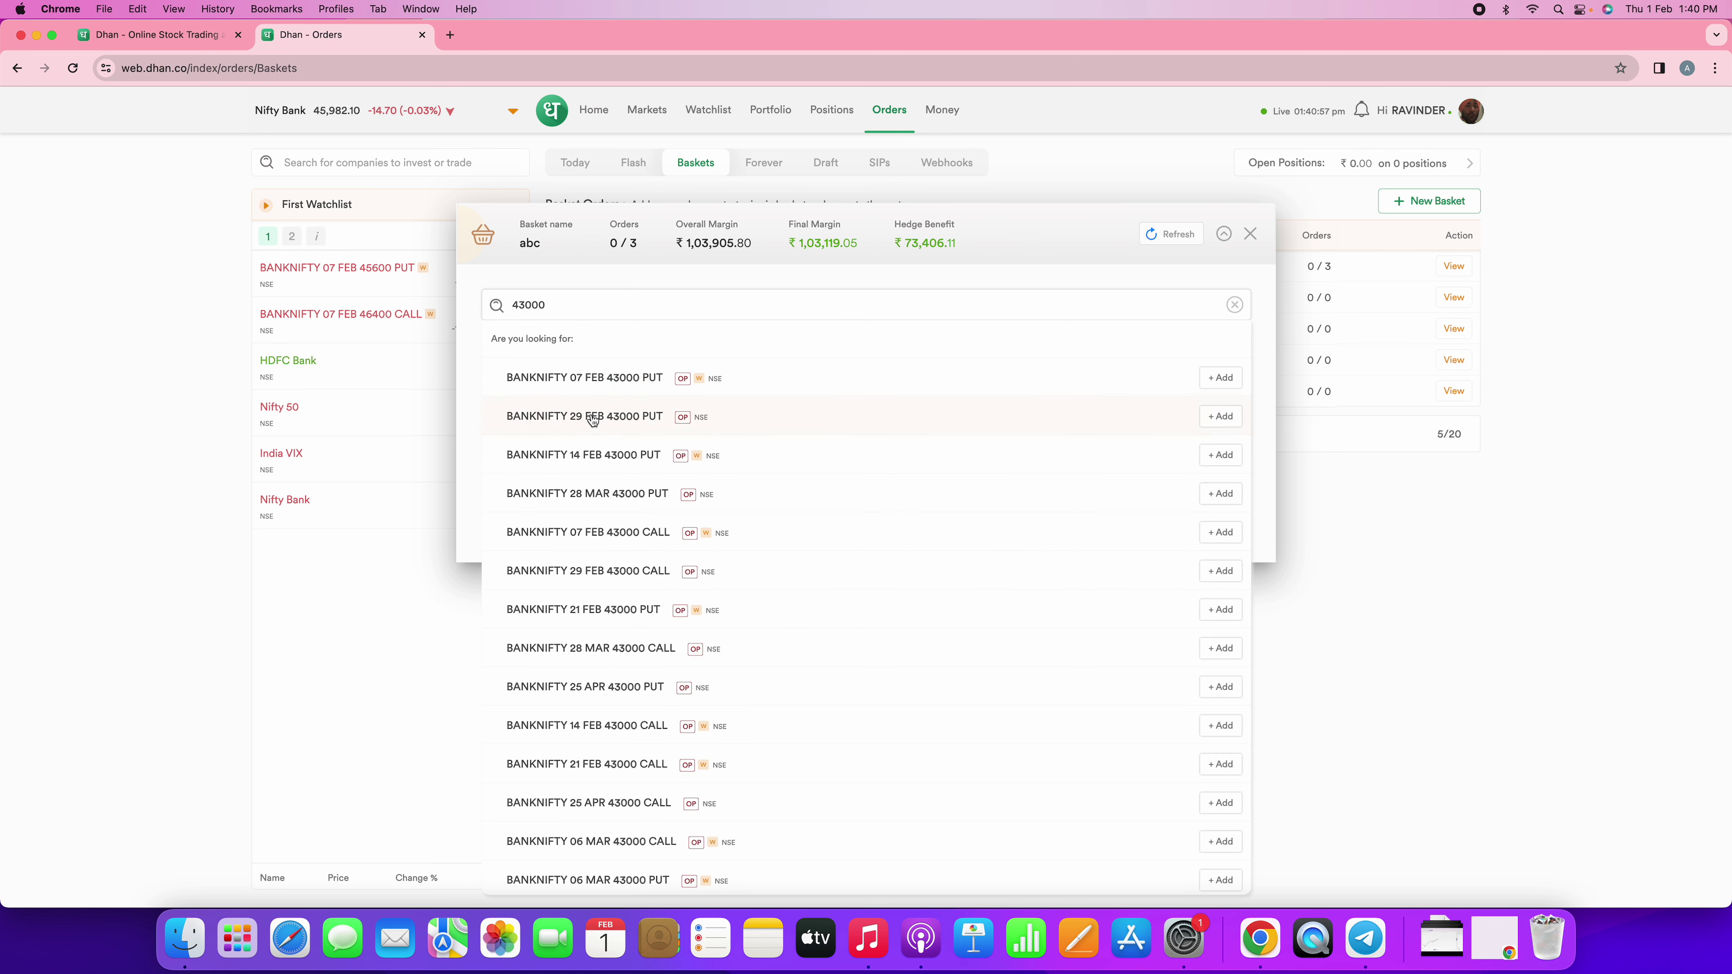
click(615, 371)
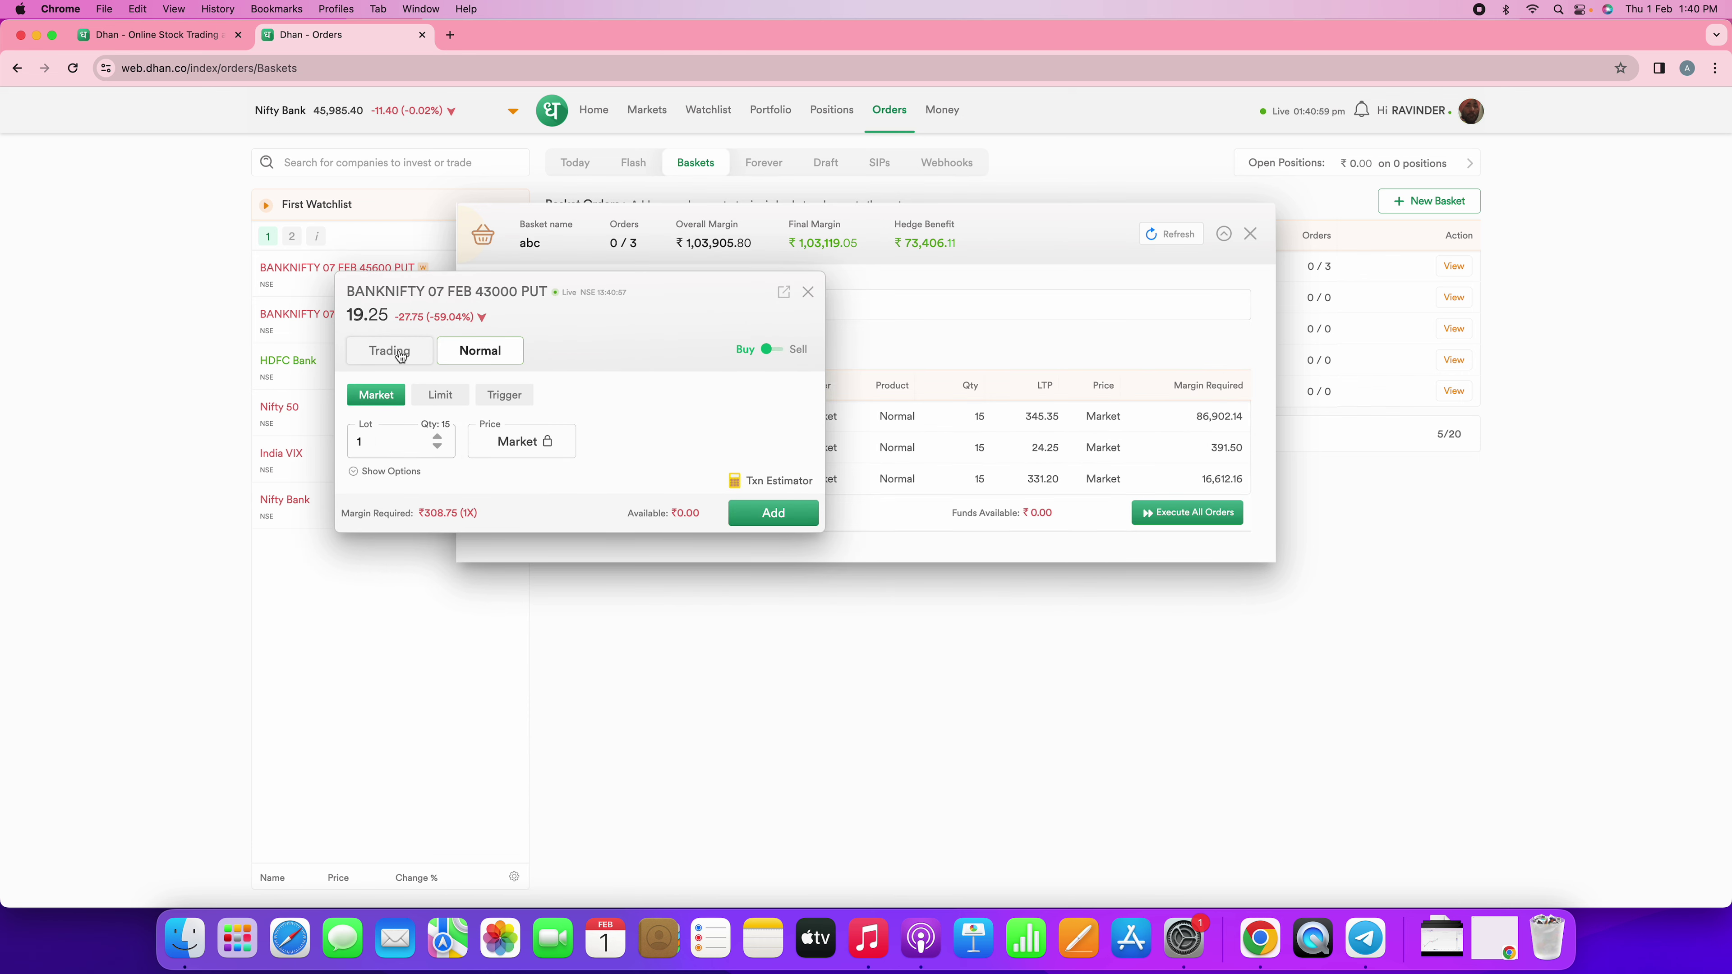
click(750, 519)
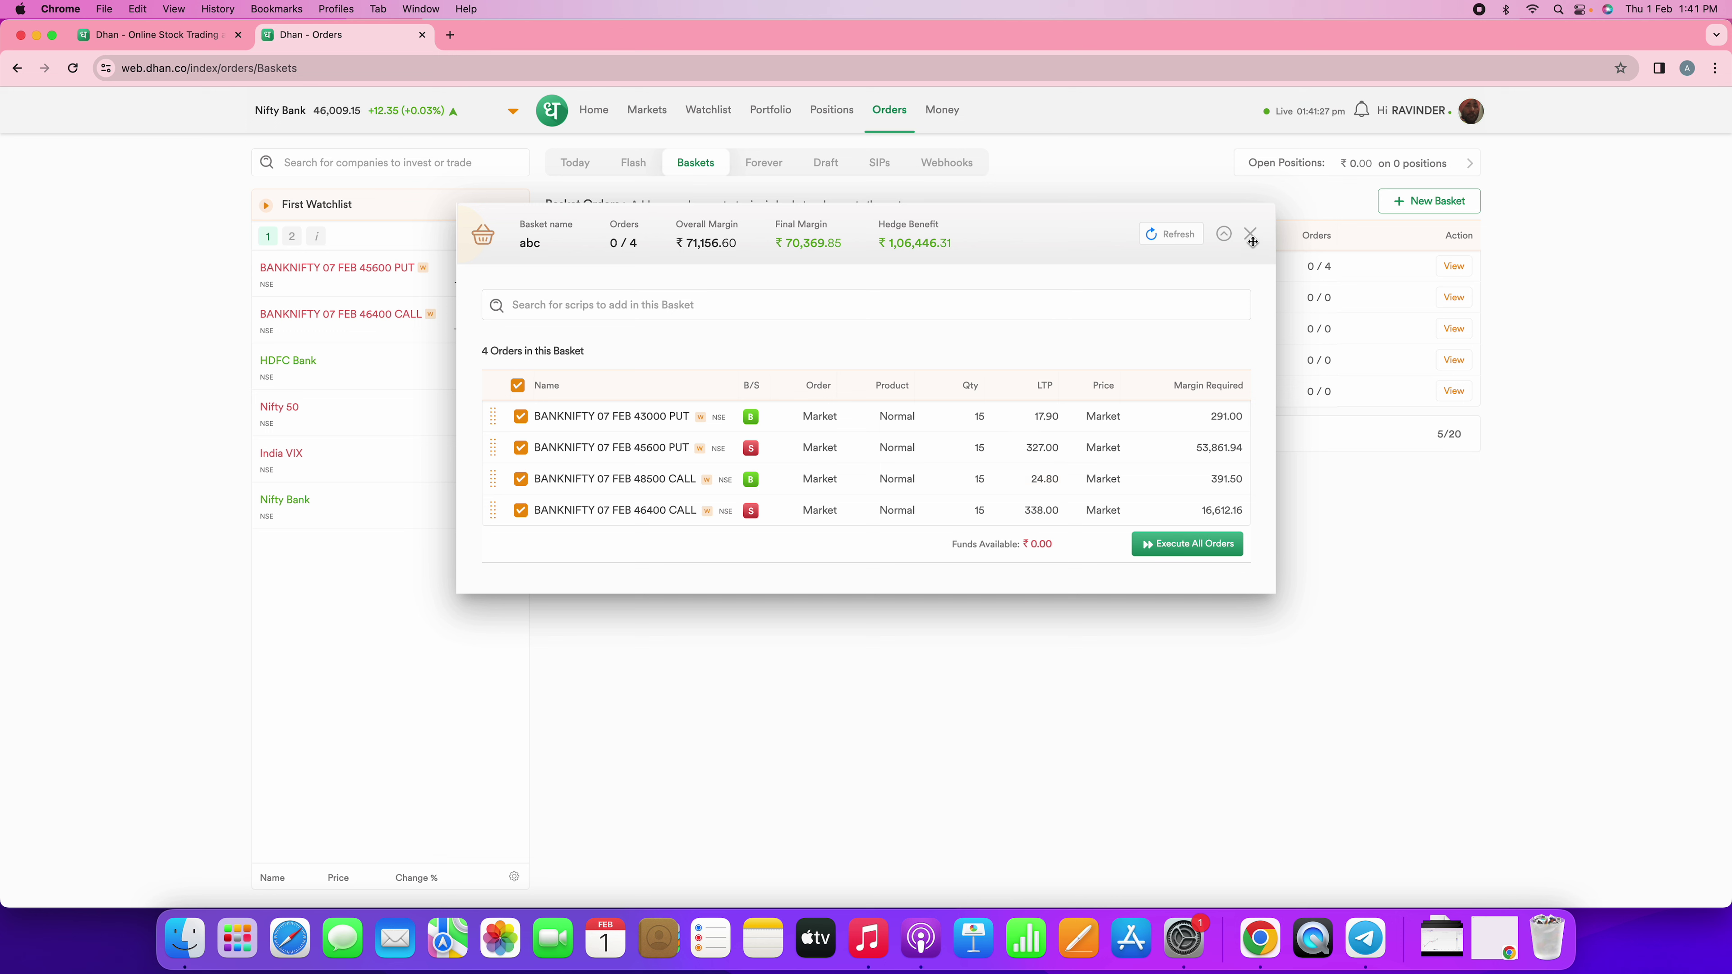
click(1250, 236)
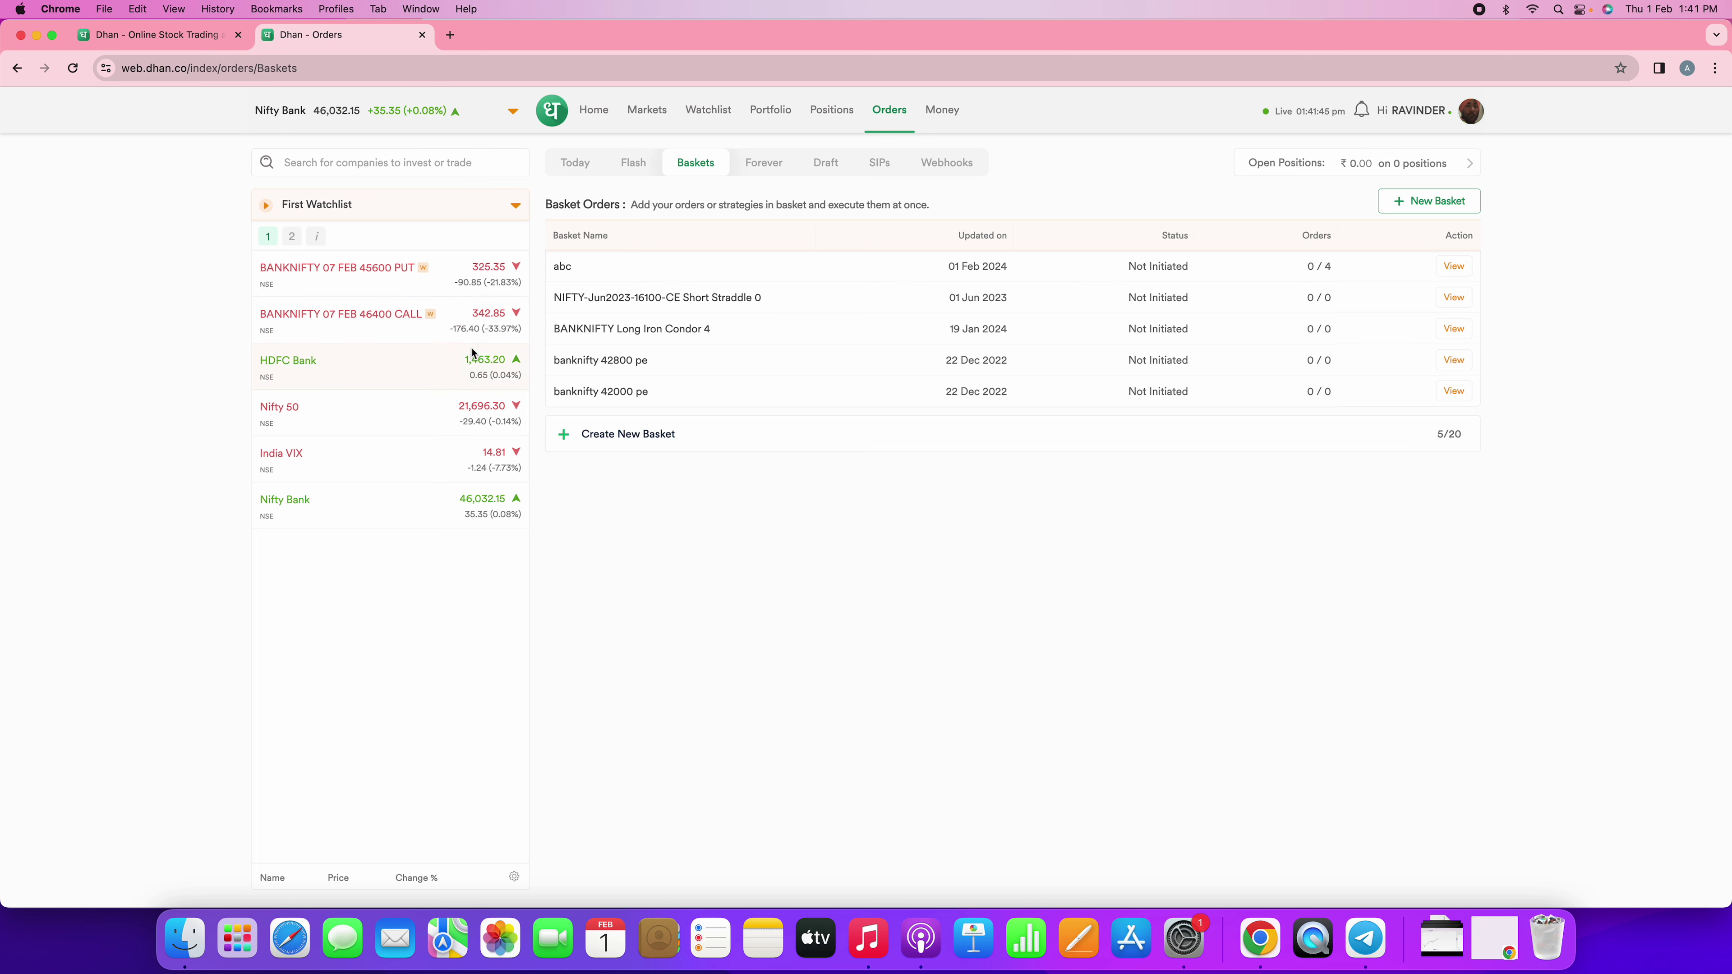
Open the HDFC Bank price chart from the First Watchlist
click(439, 369)
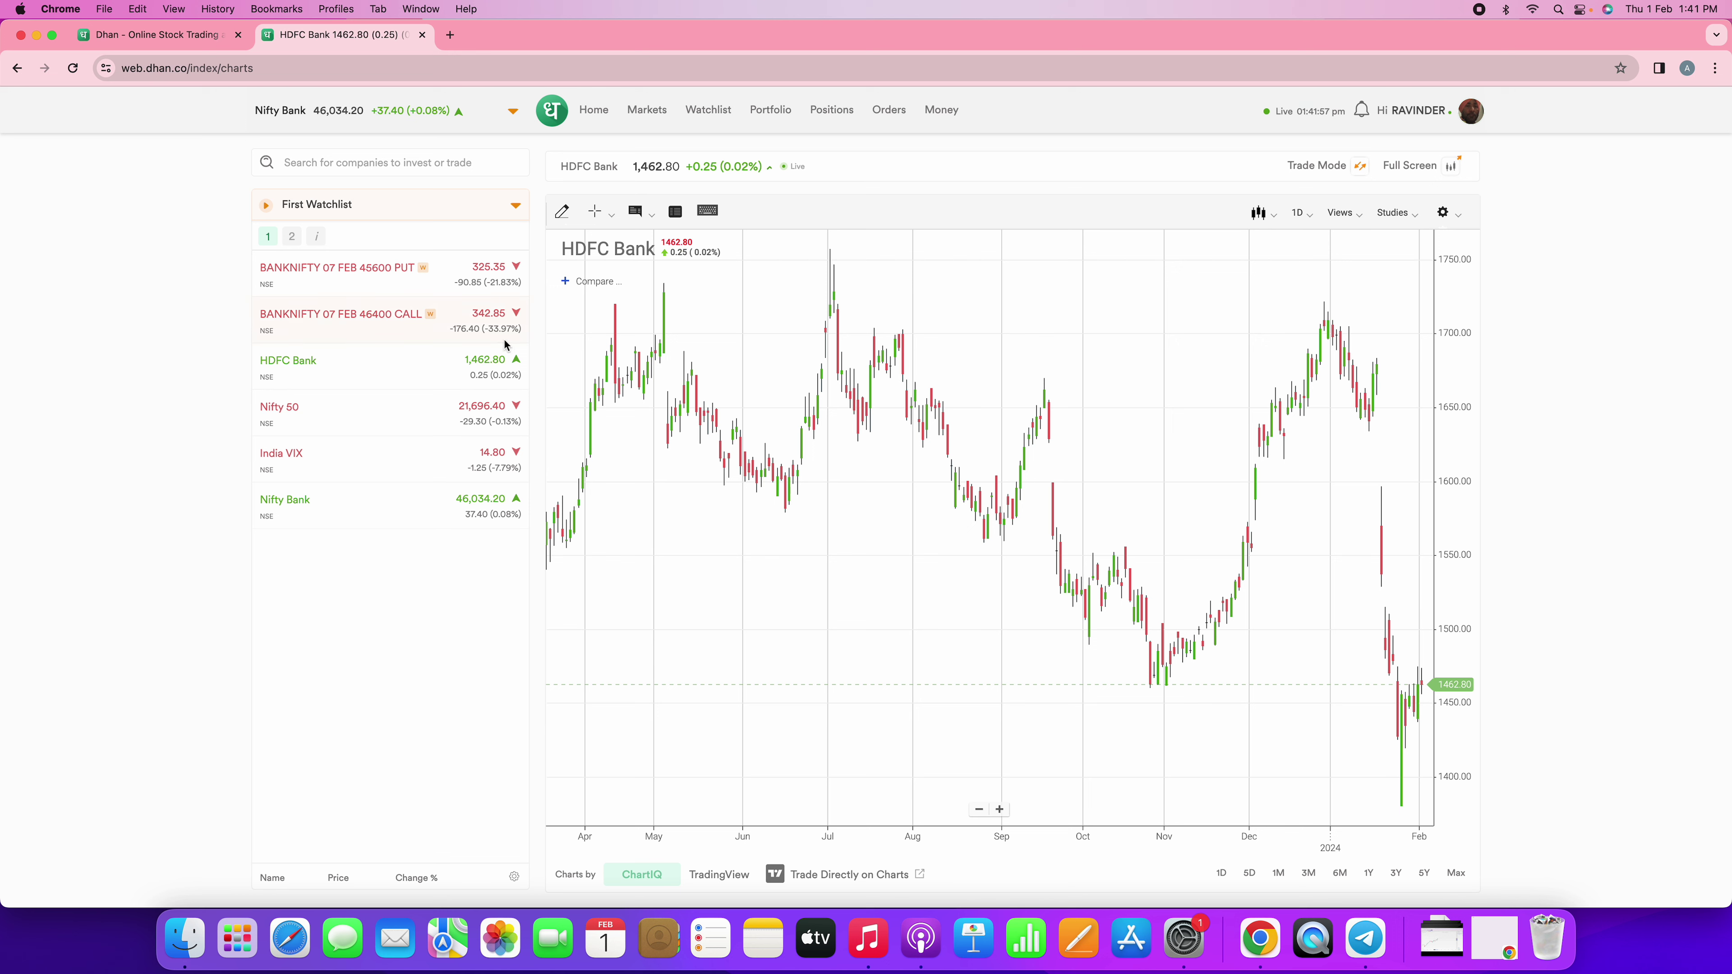
mouse_move(502, 323)
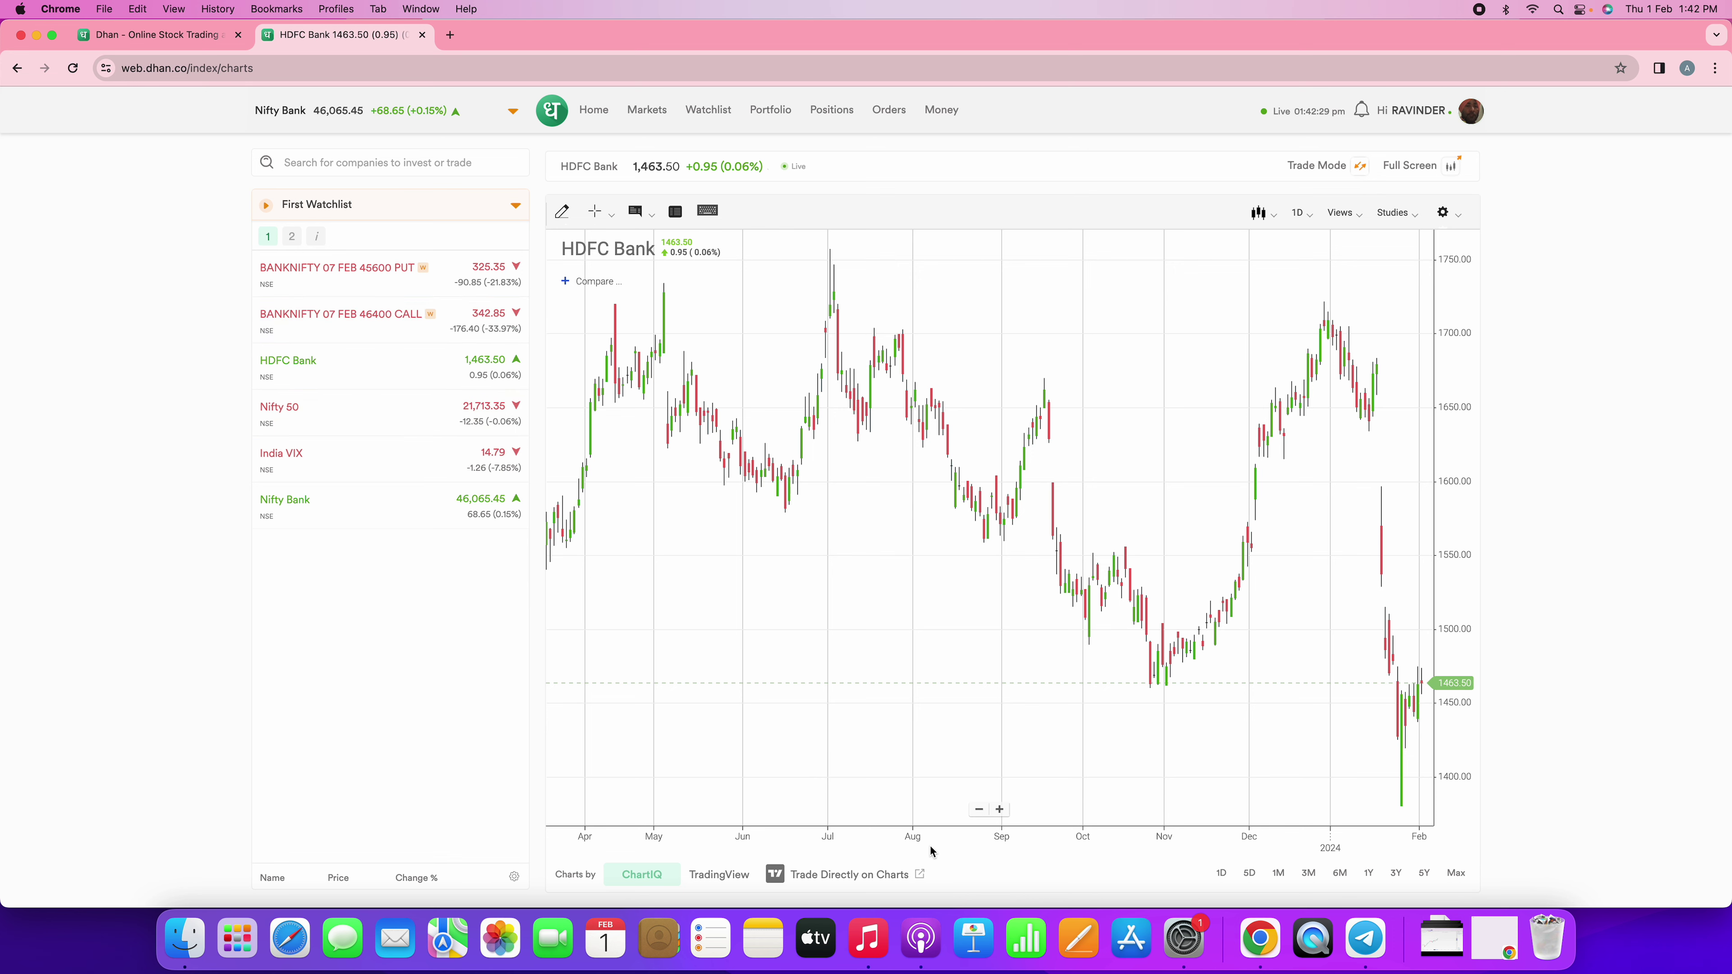
Show the drawing tools on the HDFC Bank daily chart and activate the Doodle tool
click(999, 810)
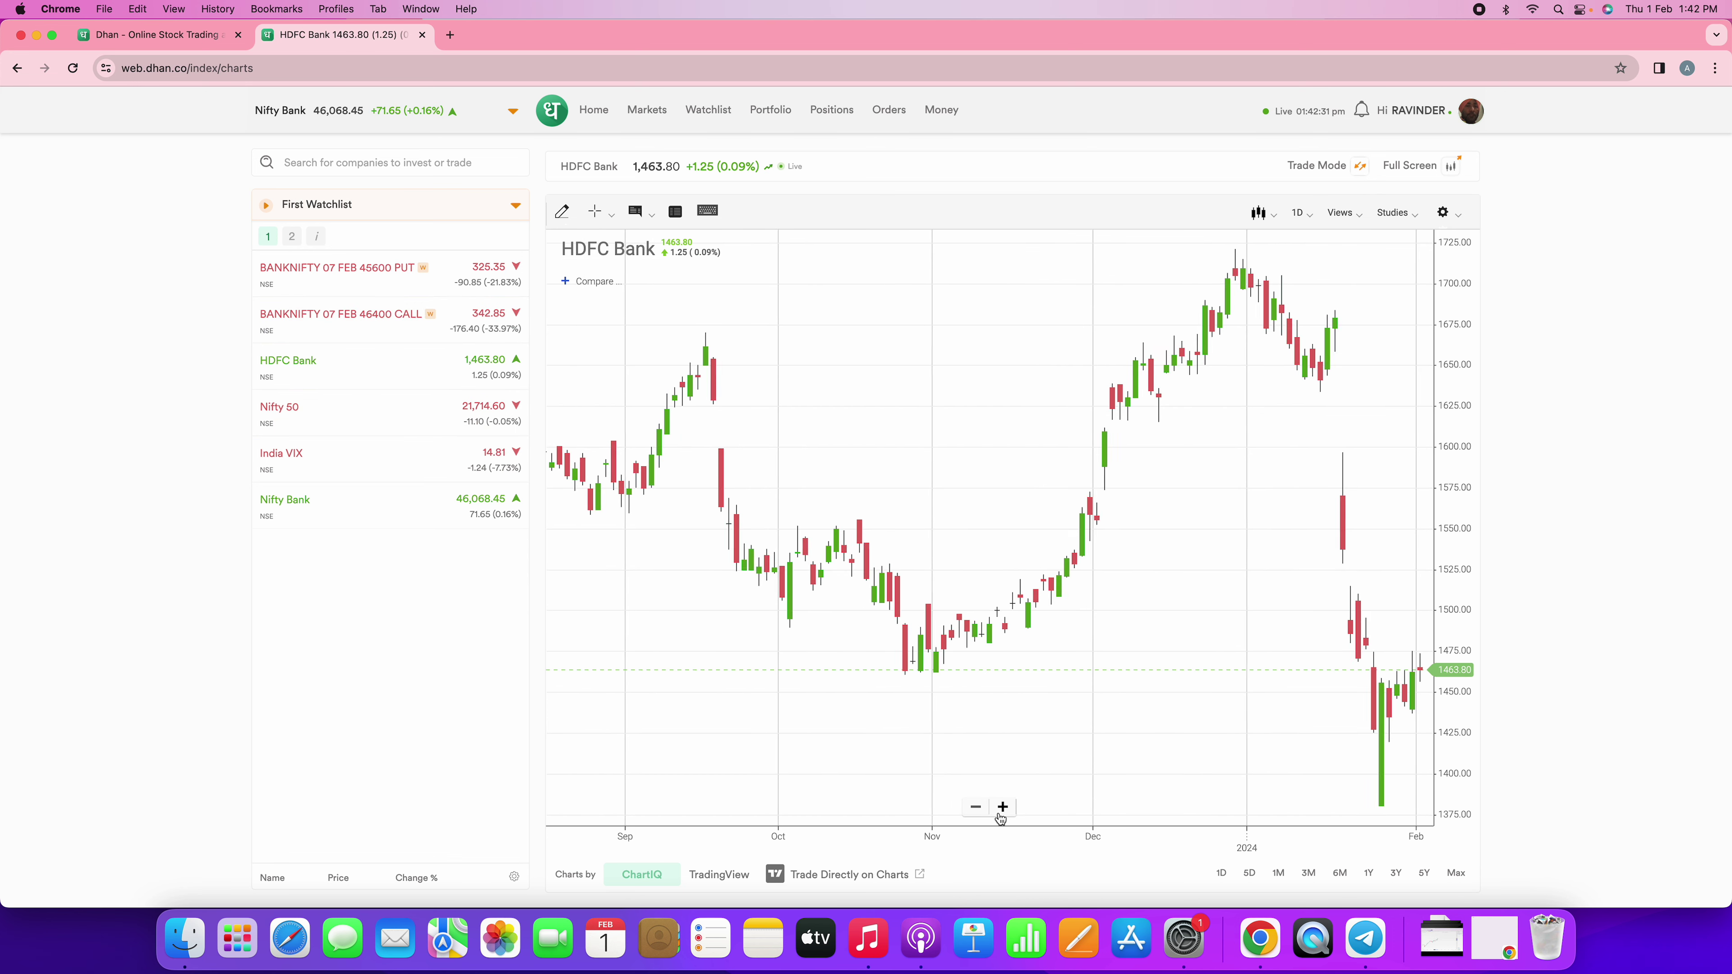
drag(1474, 403, 1466, 437)
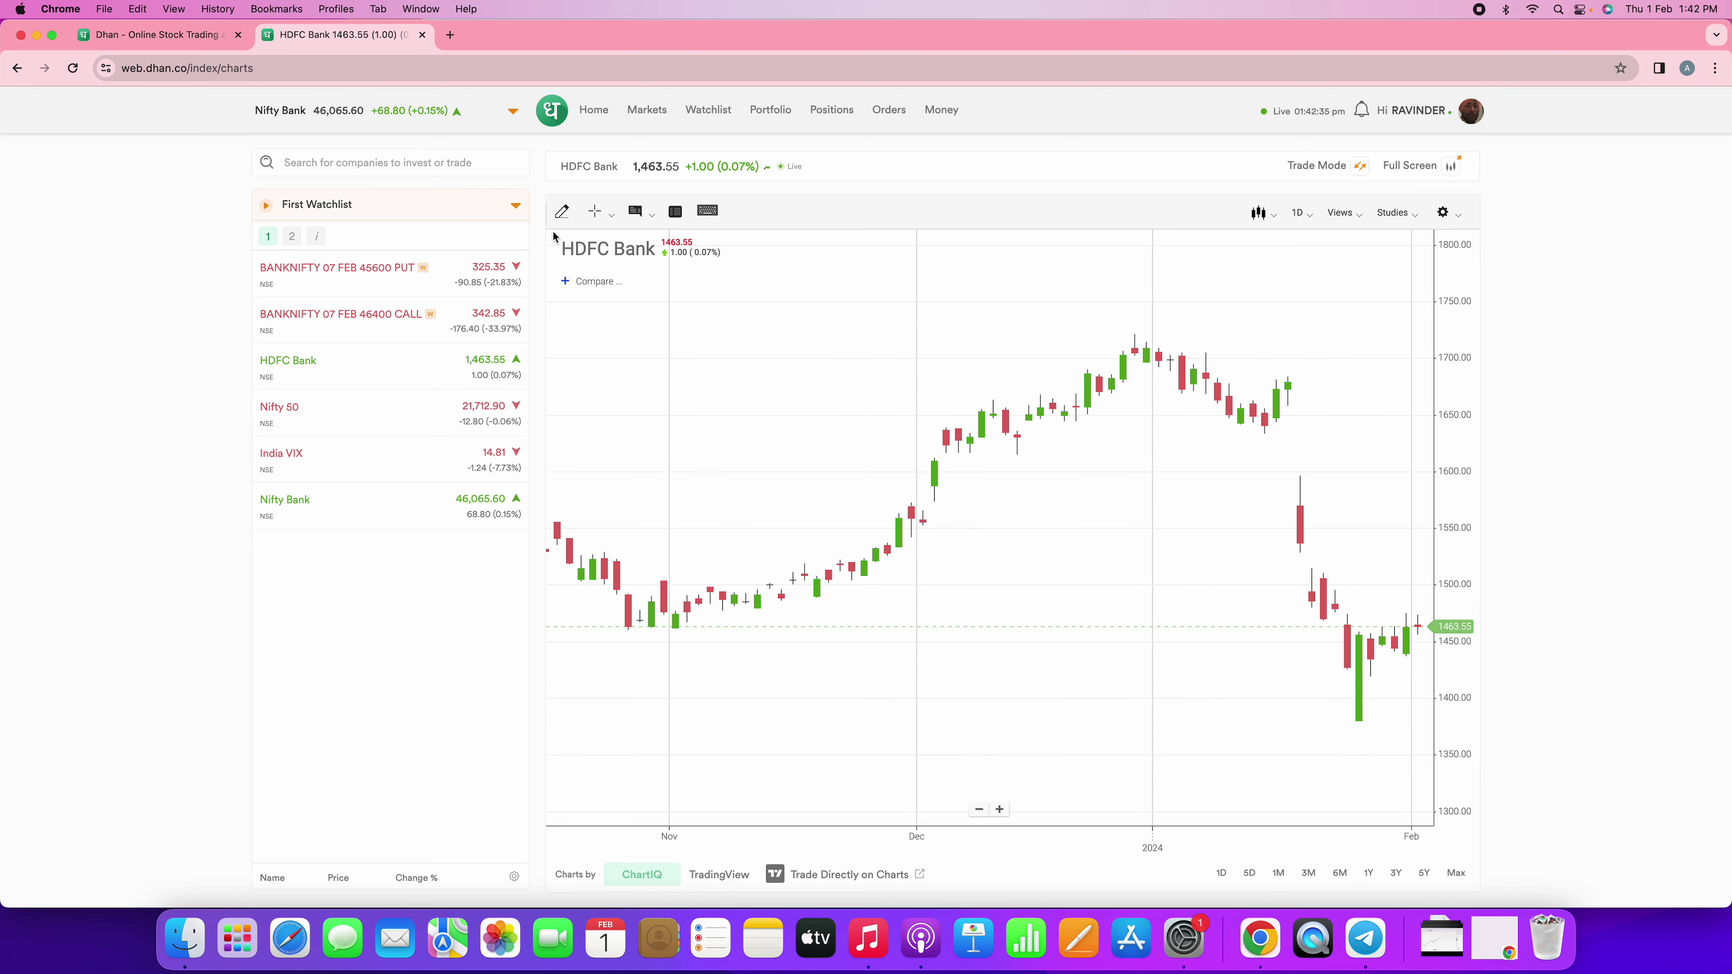
click(562, 212)
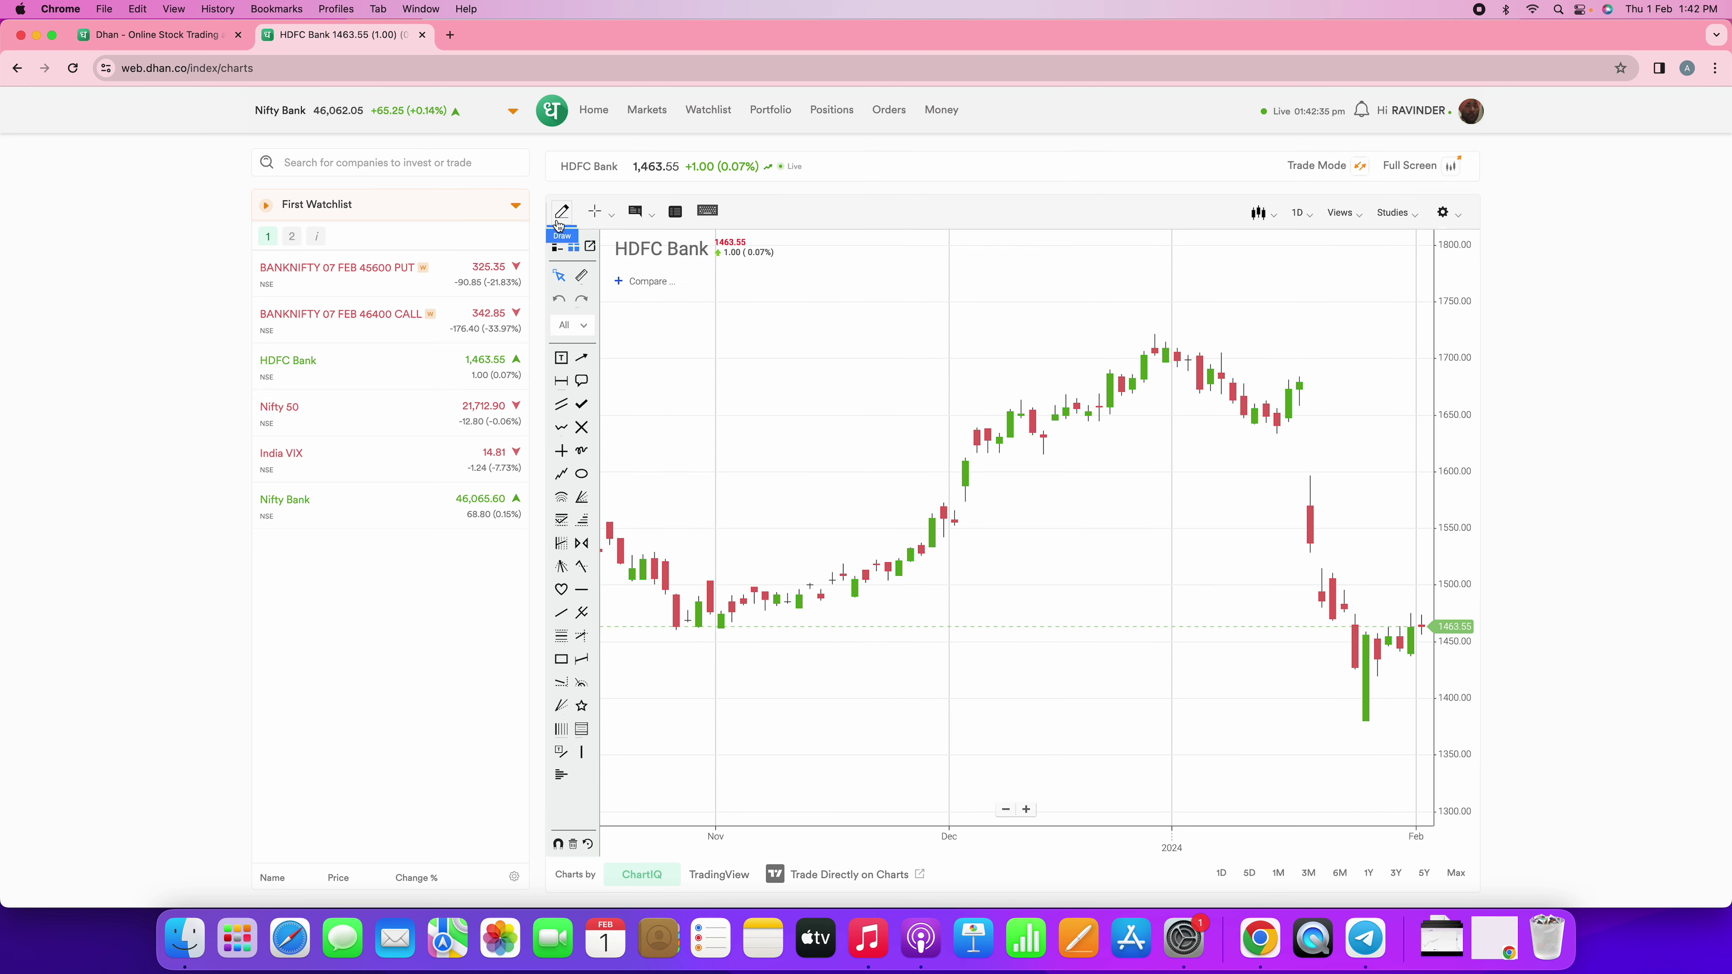
click(581, 451)
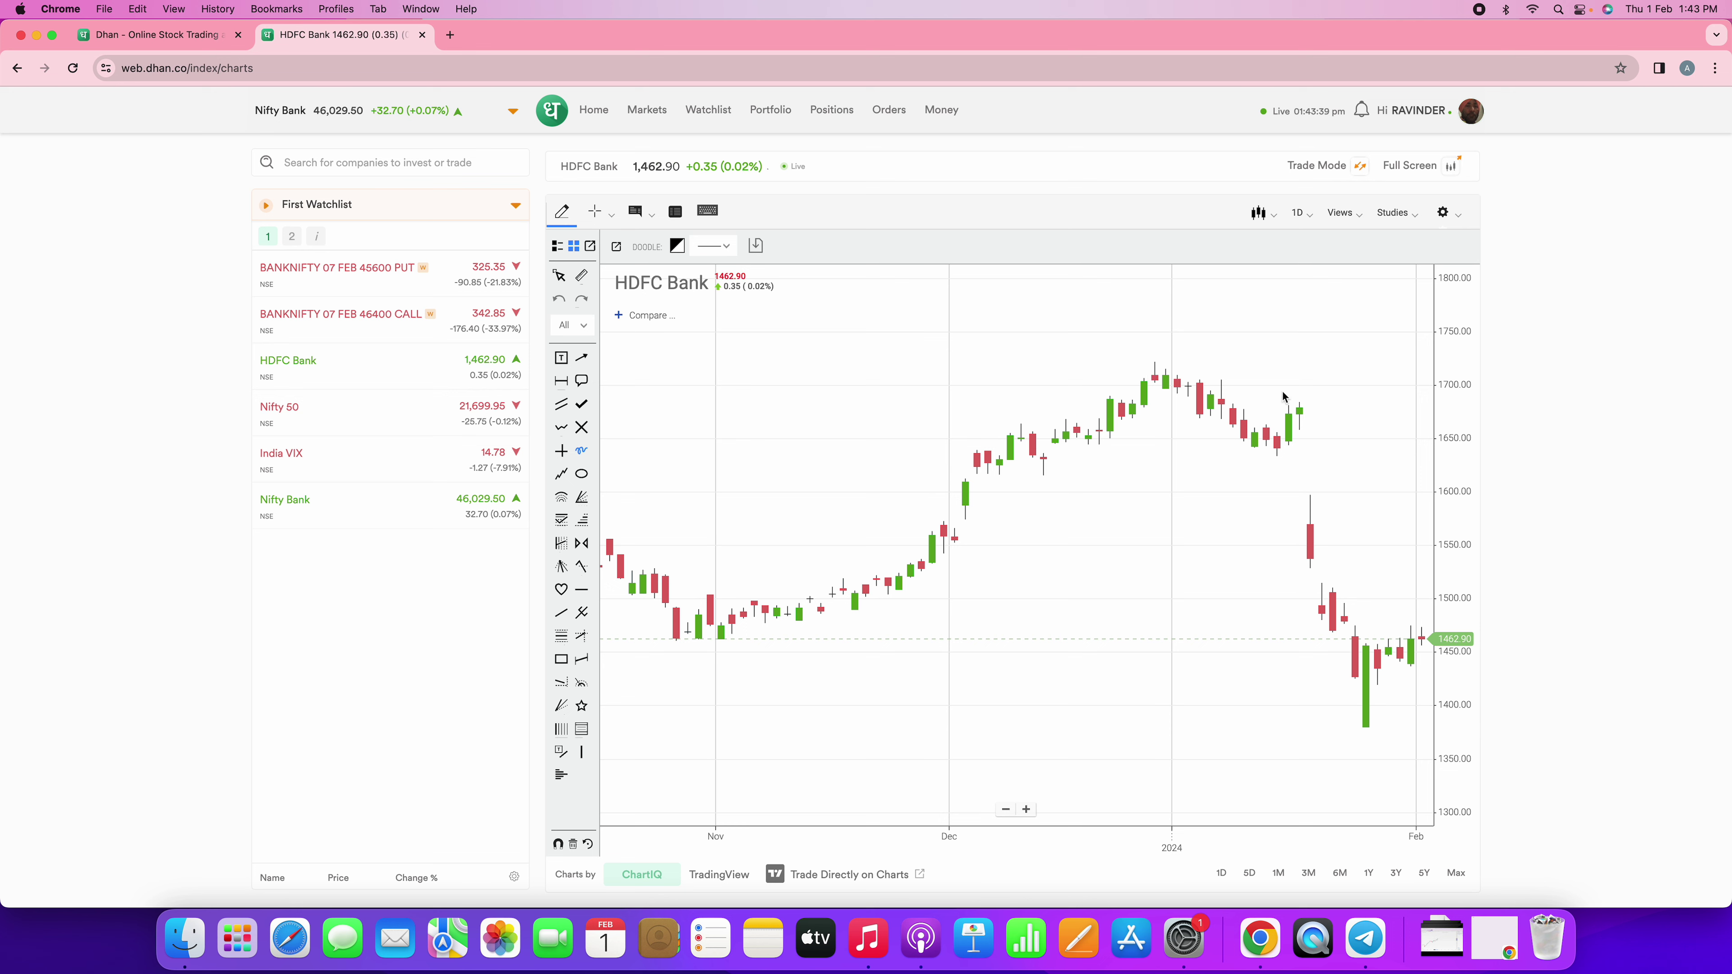
Hide the chart's drawing tools to leave the Doodle tool, and show them again with no drawing tool active
drag(1446, 368, 1446, 392)
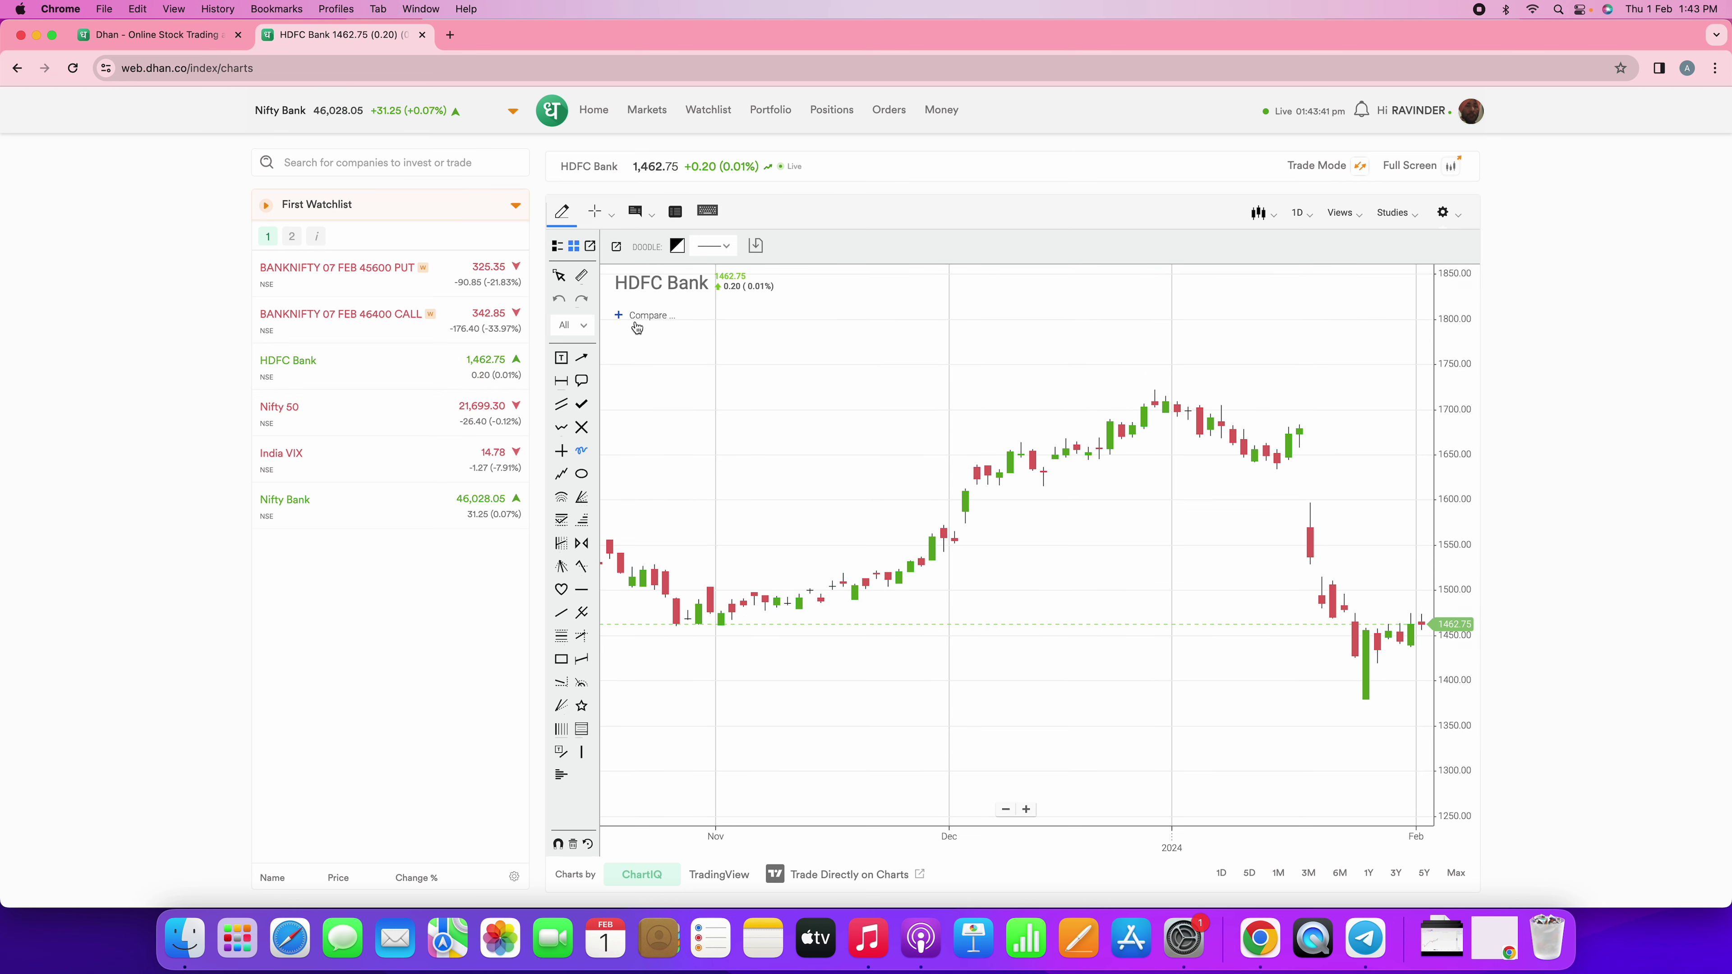
click(562, 213)
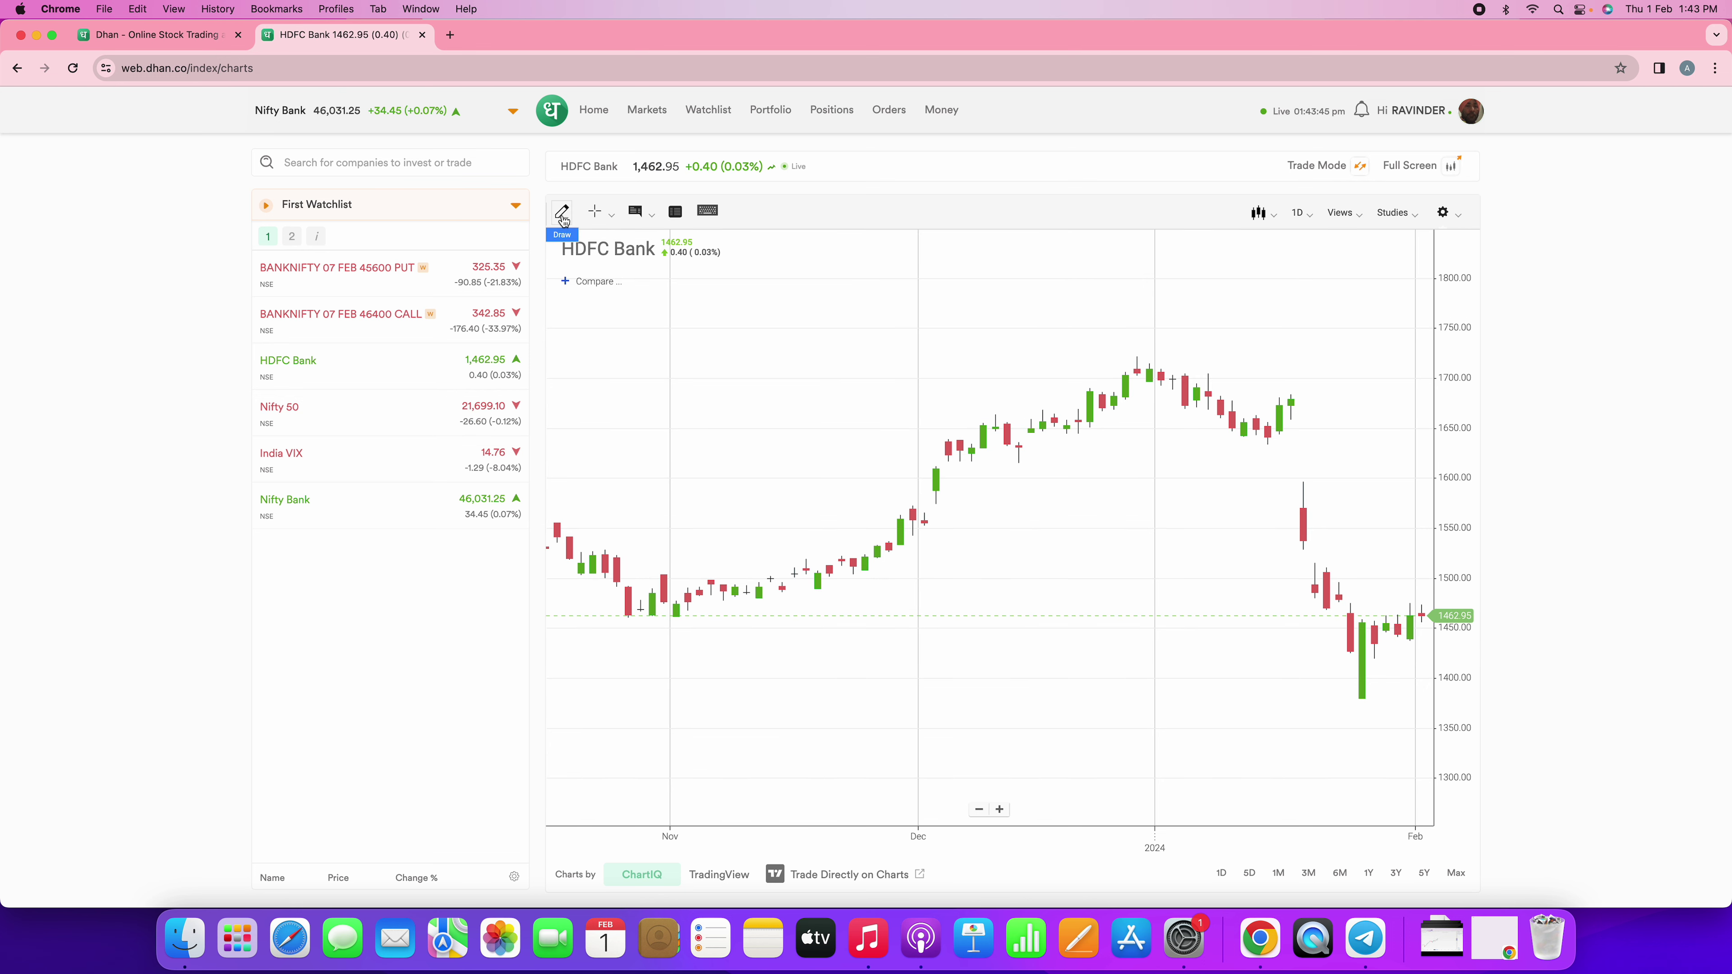
click(562, 212)
drag(874, 398, 843, 398)
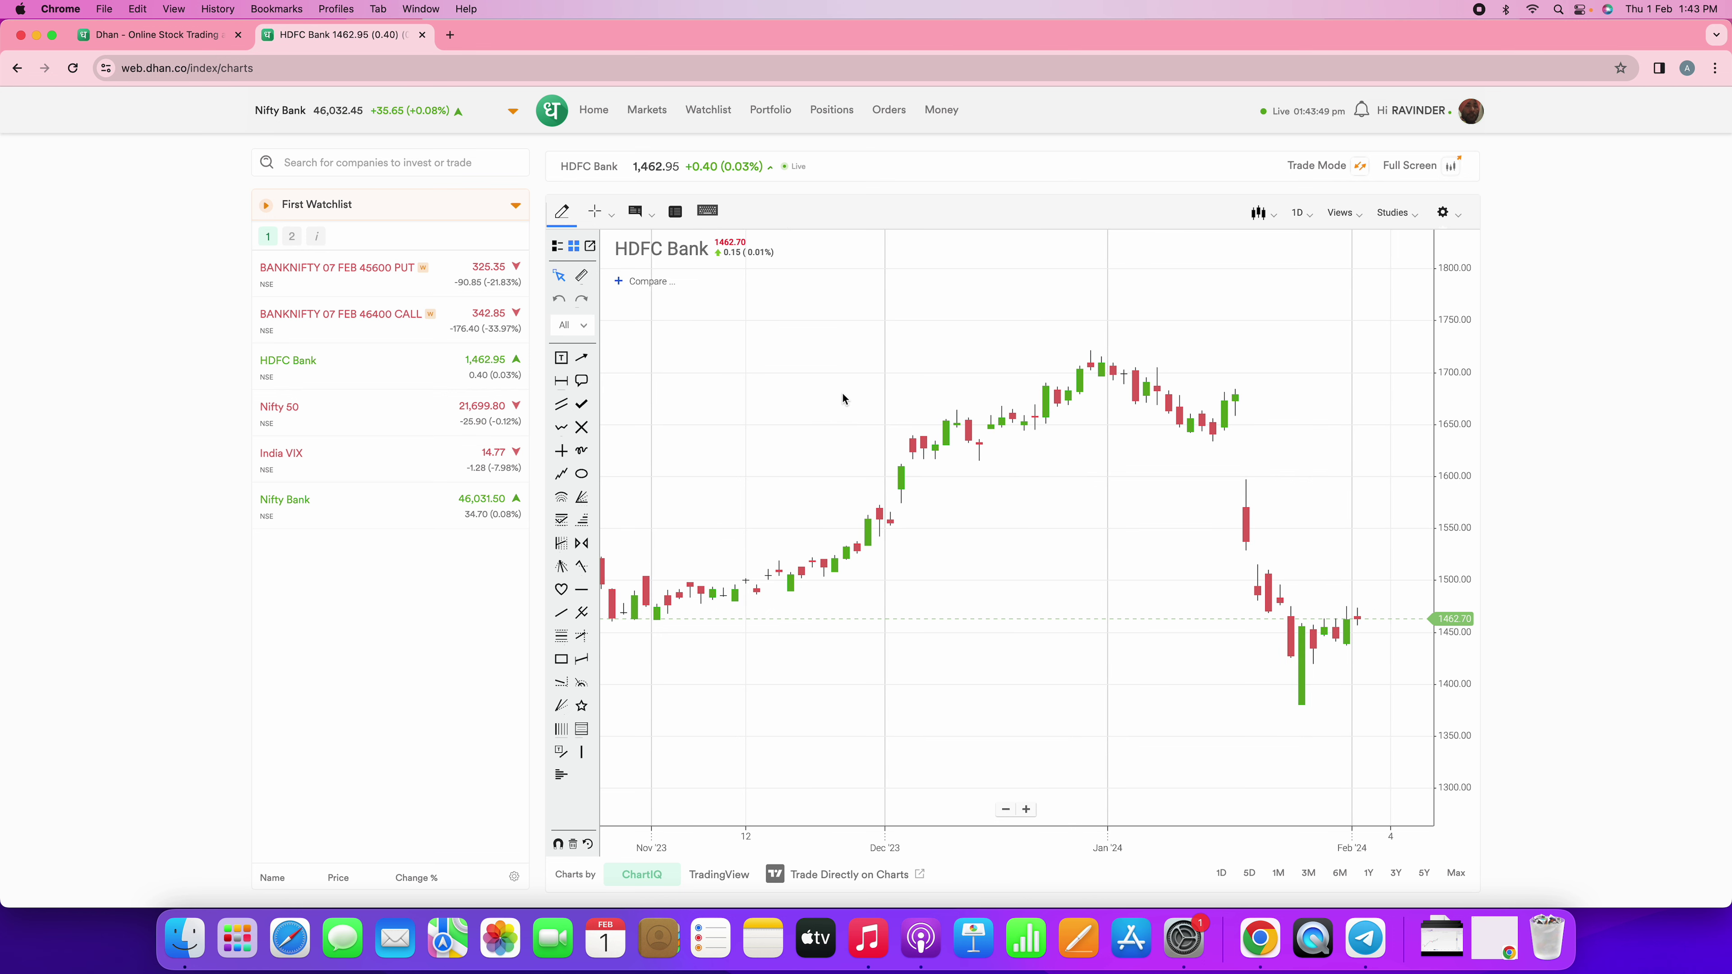